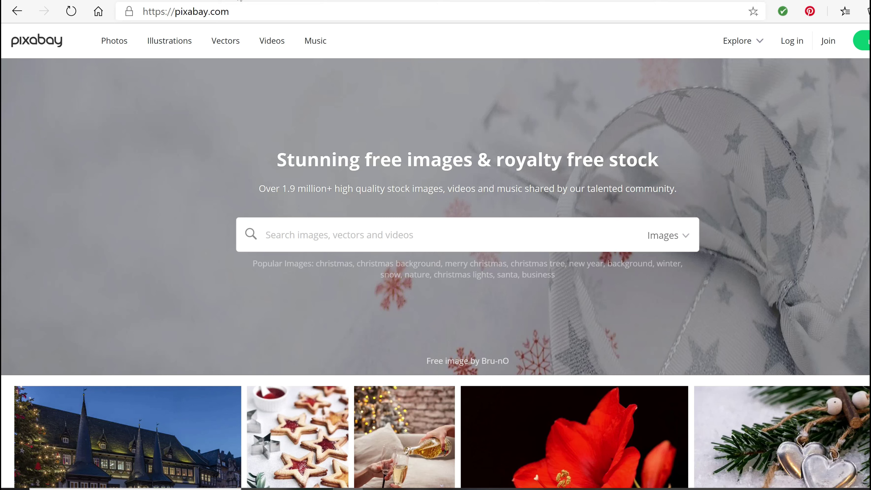
Switch to the Pexels site and search its free stock photos for "flow".
{"action": "key", "text": "ctrl+Tab"}
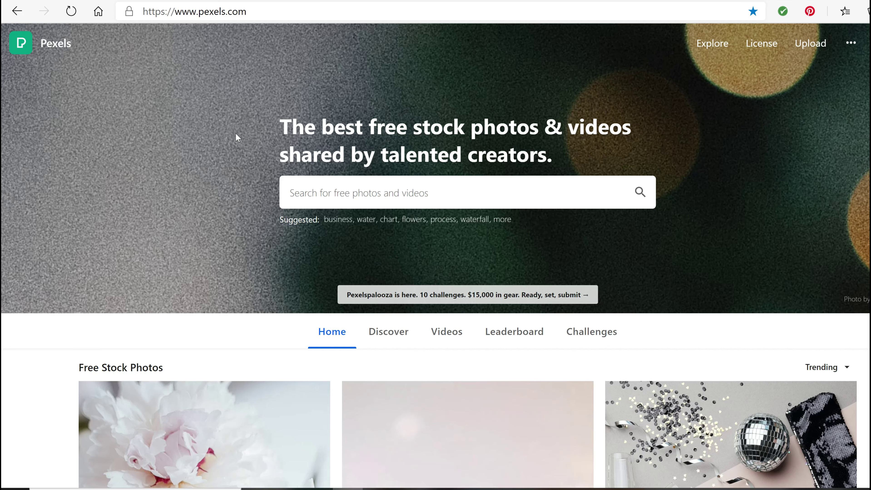
{"action": "left_click", "coordinate": [290, 193]}
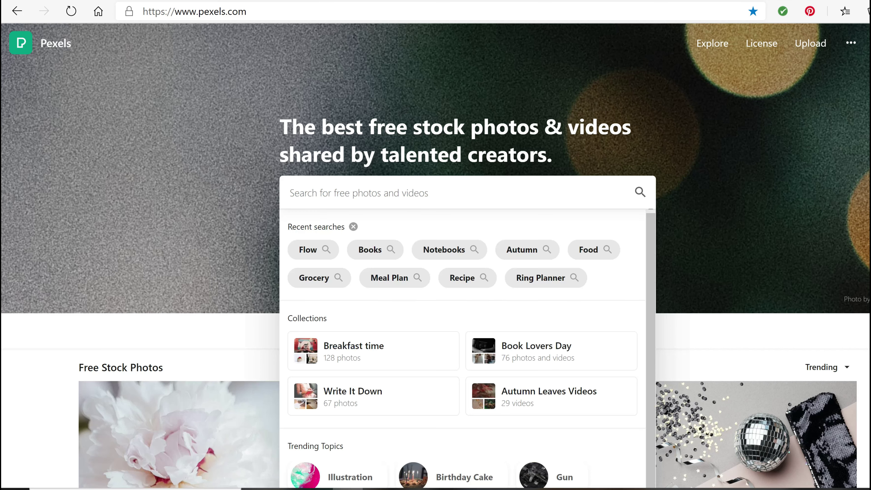
{"action": "type", "text": "flow"}
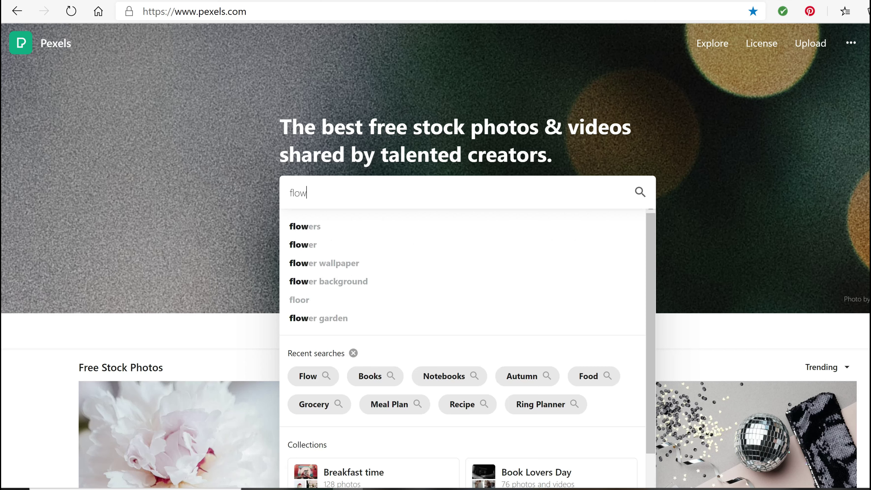
{"action": "key", "text": "Return"}
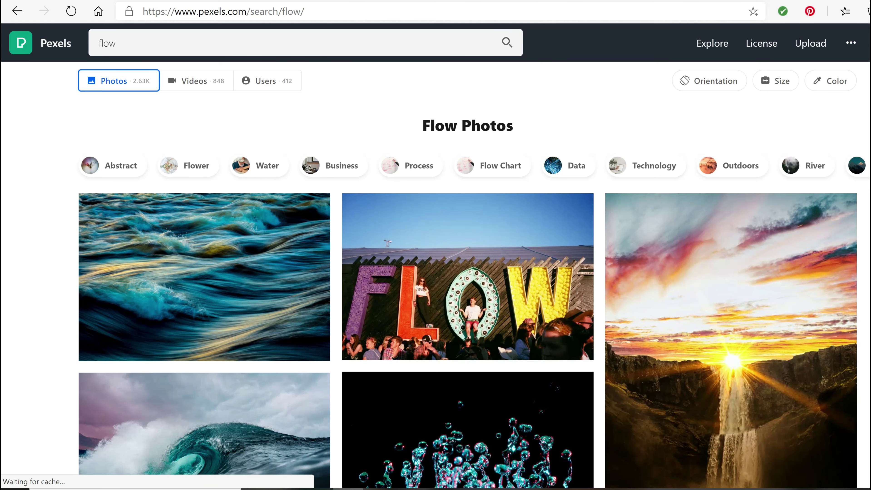
Open the photo of the green river winding between shady trees from the flow results.
{"action": "scroll", "coordinate": [474, 279], "scroll_direction": "down", "scroll_amount": 3}
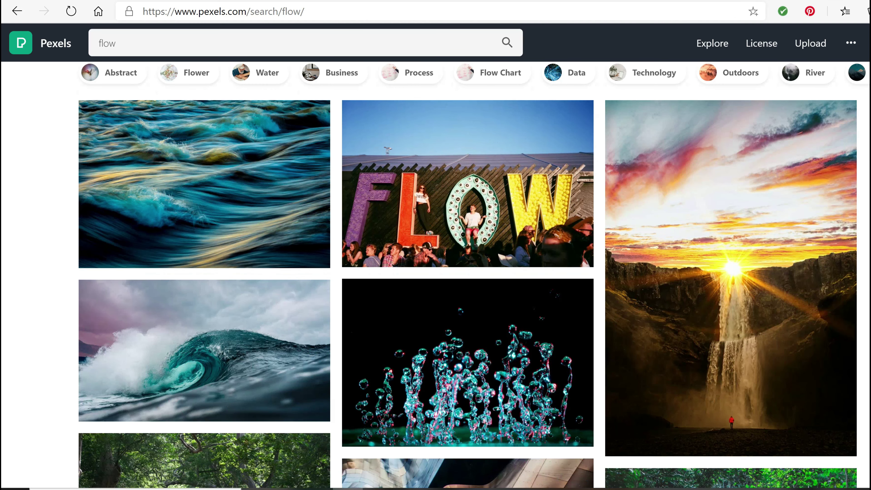
{"action": "scroll", "coordinate": [474, 274], "scroll_direction": "down", "scroll_amount": 3}
{"action": "scroll", "coordinate": [467, 275], "scroll_direction": "down", "scroll_amount": 5}
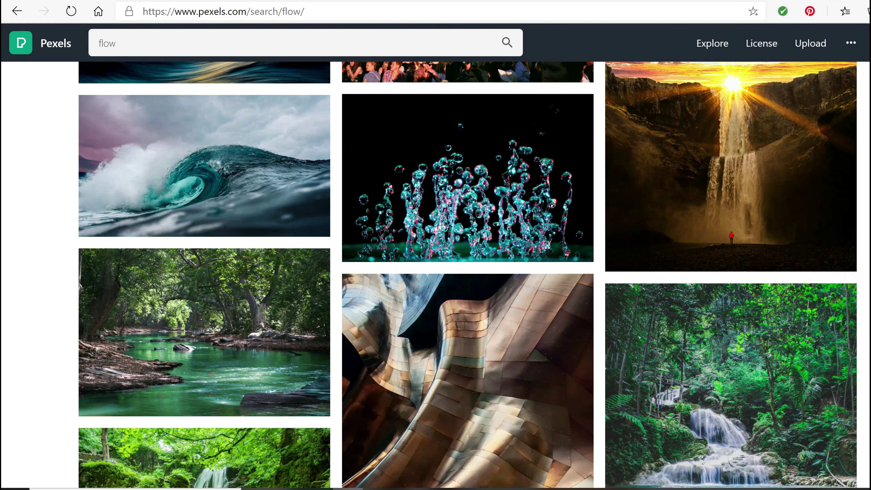
{"action": "scroll", "coordinate": [468, 275], "scroll_direction": "down", "scroll_amount": 2}
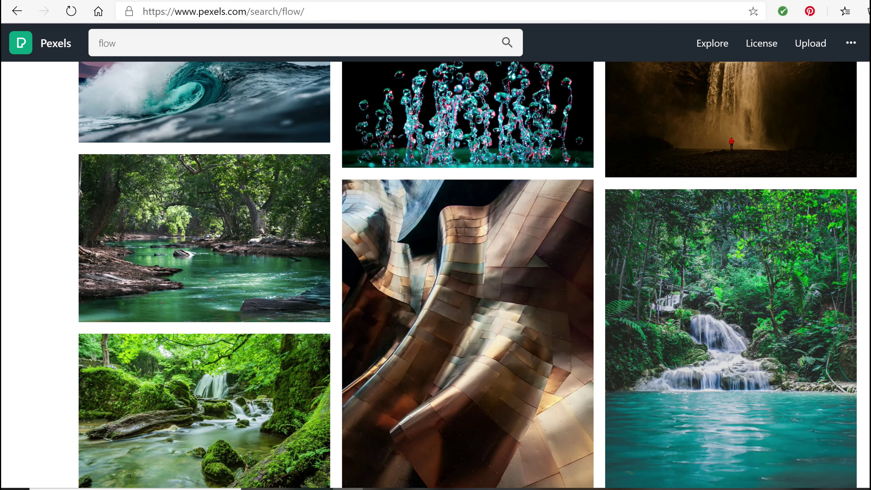
{"action": "scroll", "coordinate": [467, 275], "scroll_direction": "down", "scroll_amount": 2}
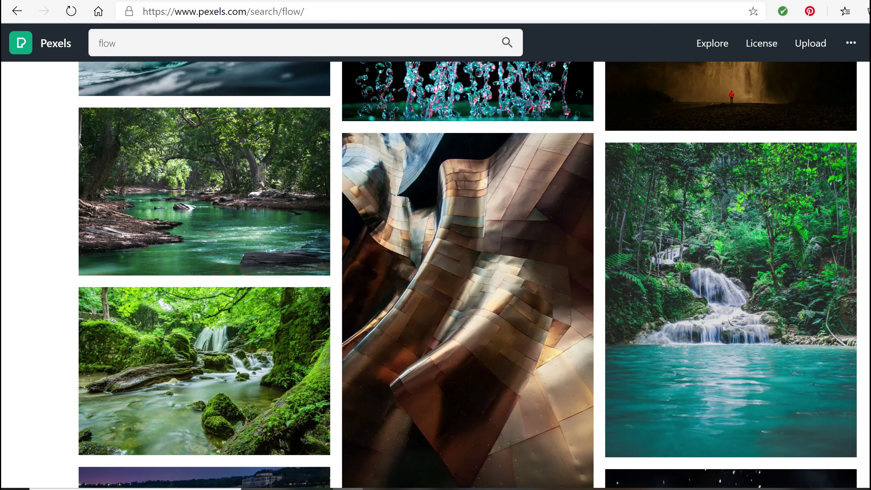
{"action": "left_click", "coordinate": [253, 216]}
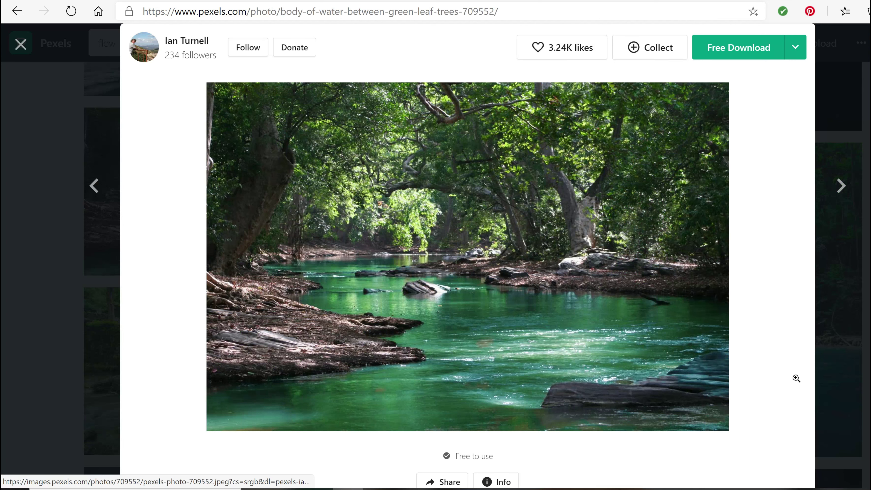
Examine the similar photos and the download sizes offered for the green river photo.
{"action": "scroll", "coordinate": [797, 378], "scroll_direction": "down", "scroll_amount": 3}
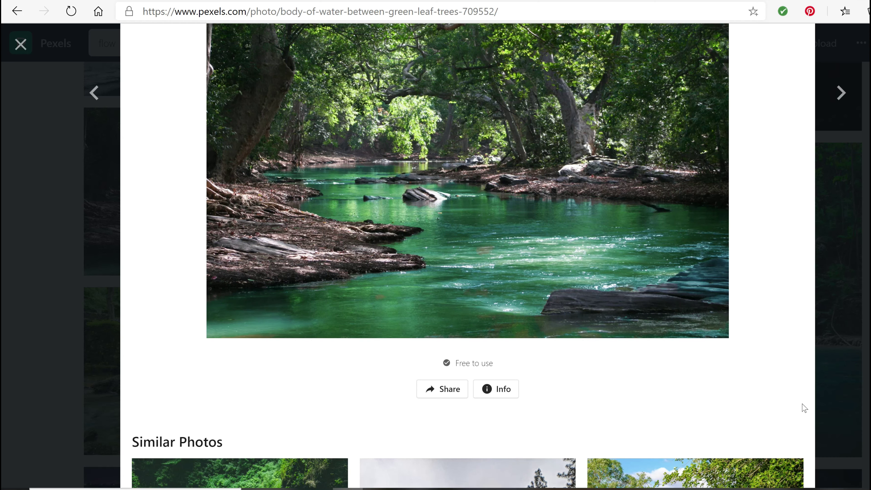
{"action": "scroll", "coordinate": [803, 408], "scroll_direction": "down", "scroll_amount": 7}
{"action": "scroll", "coordinate": [804, 408], "scroll_direction": "down", "scroll_amount": 8}
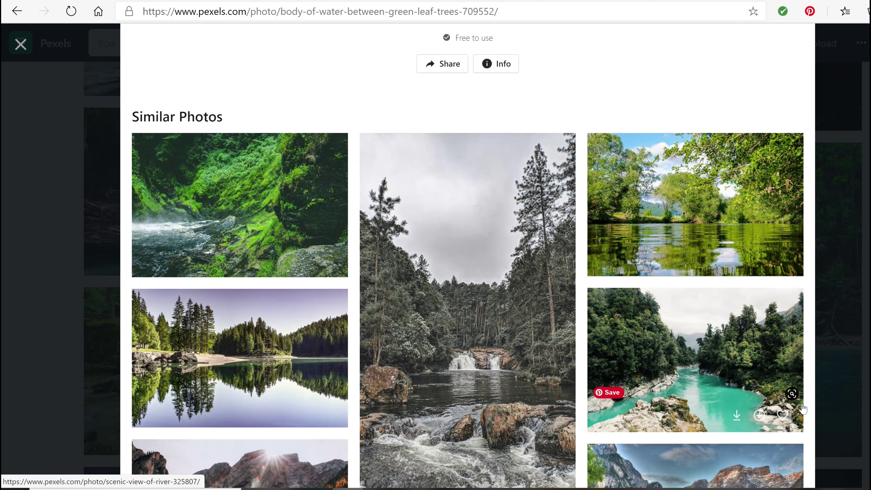
{"action": "scroll", "coordinate": [811, 415], "scroll_direction": "down", "scroll_amount": 2}
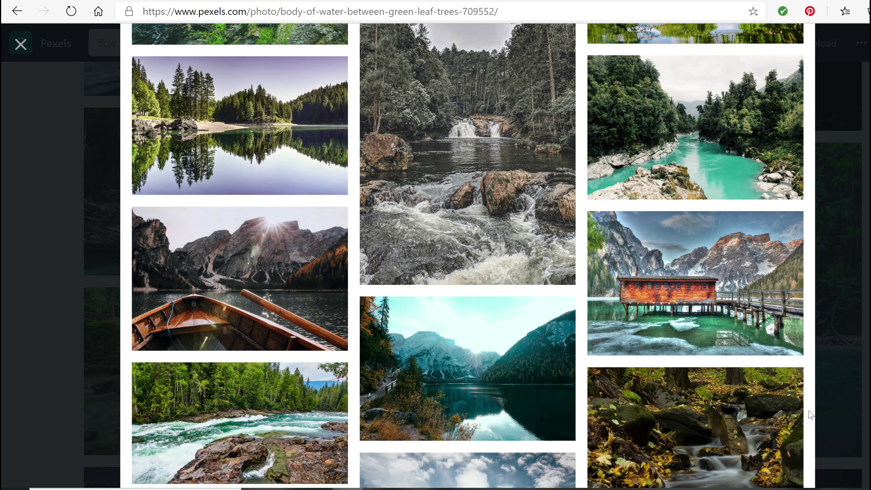
{"action": "scroll", "coordinate": [810, 415], "scroll_direction": "down", "scroll_amount": 3}
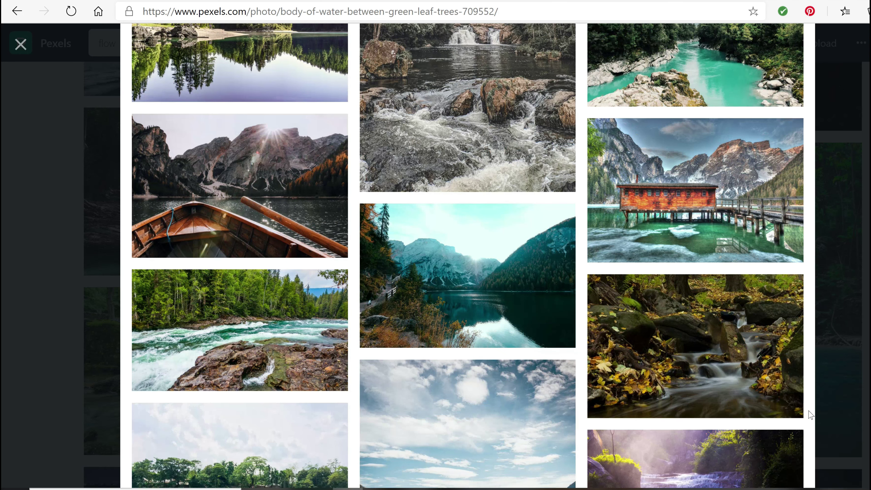
{"action": "scroll", "coordinate": [811, 415], "scroll_direction": "up", "scroll_amount": 1}
{"action": "scroll", "coordinate": [811, 415], "scroll_direction": "up", "scroll_amount": 15}
{"action": "left_click", "coordinate": [796, 66]}
{"action": "left_click", "coordinate": [790, 274]}
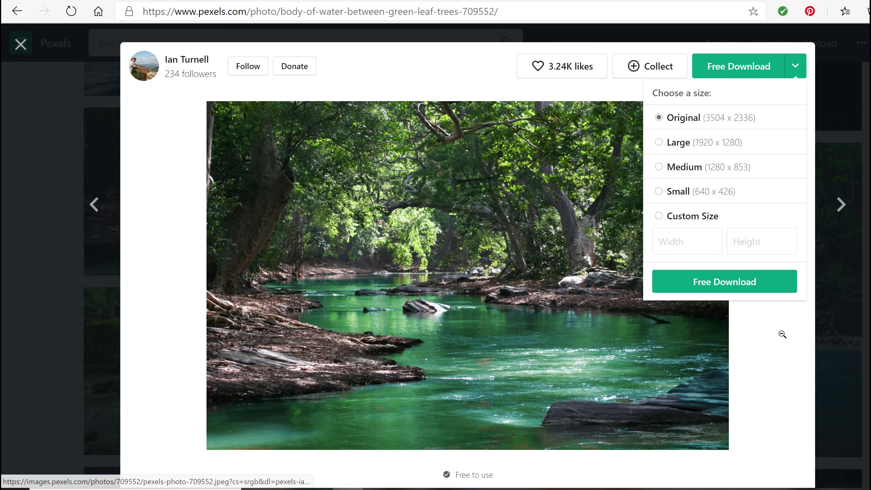
{"action": "left_click", "coordinate": [783, 335]}
{"action": "left_click", "coordinate": [780, 332]}
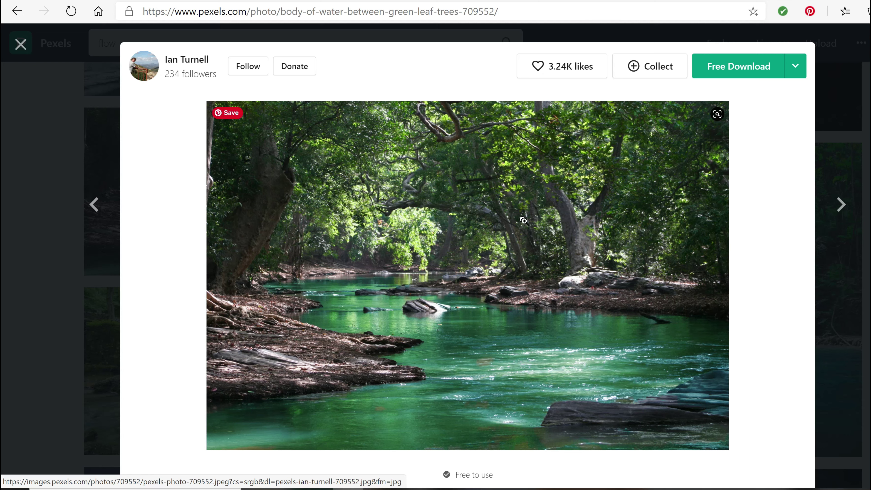
Copy the river photo, switch to the 2021 Vision Board design in Canva and select its blank page.
{"action": "right_click", "coordinate": [609, 175]}
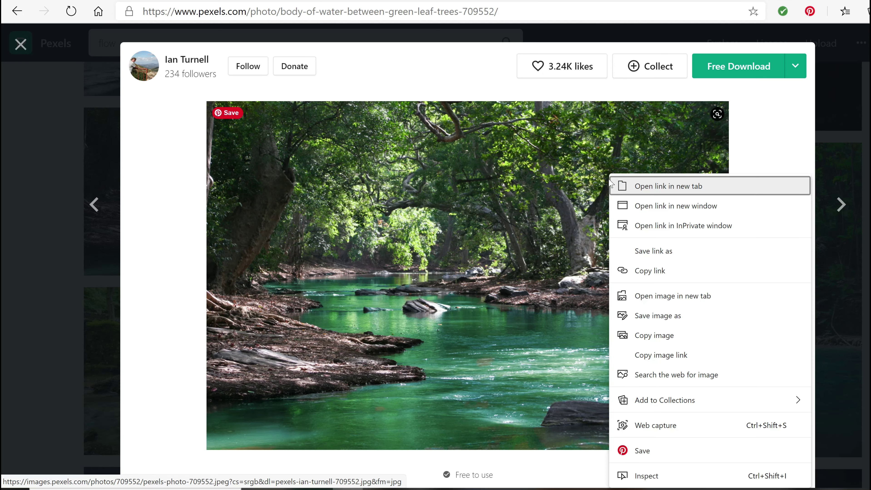
{"action": "left_click", "coordinate": [649, 336]}
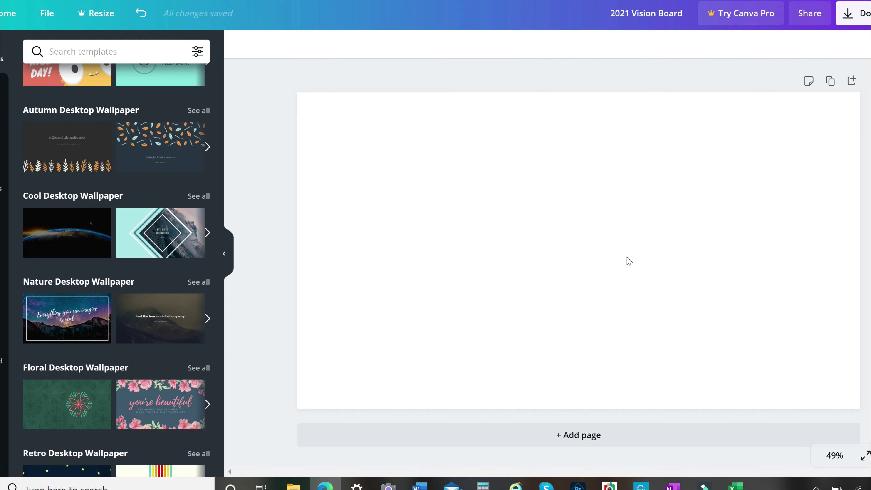
{"action": "left_click", "coordinate": [629, 262]}
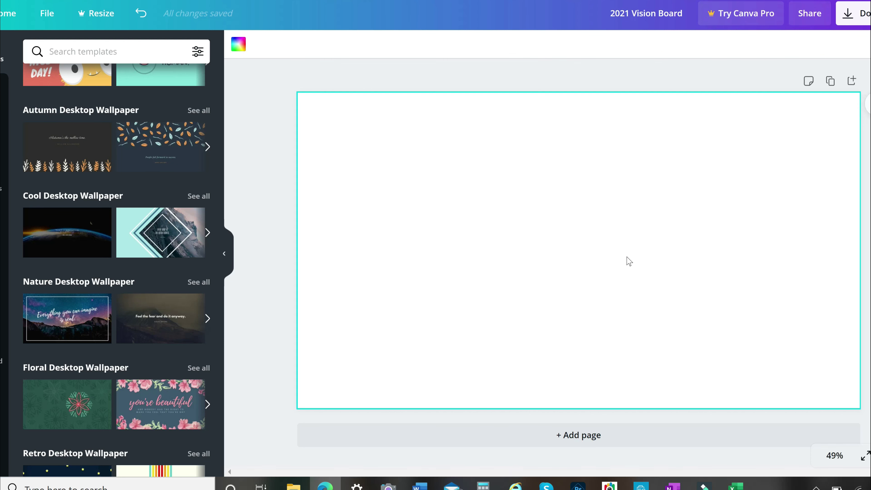
Try to paste the copied river photo onto the blank page.
{"action": "right_click", "coordinate": [630, 262]}
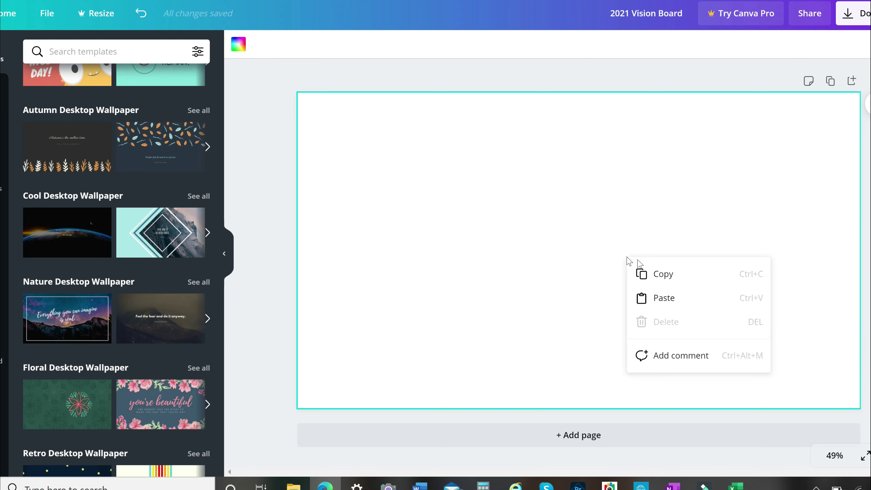
{"action": "left_click", "coordinate": [658, 293]}
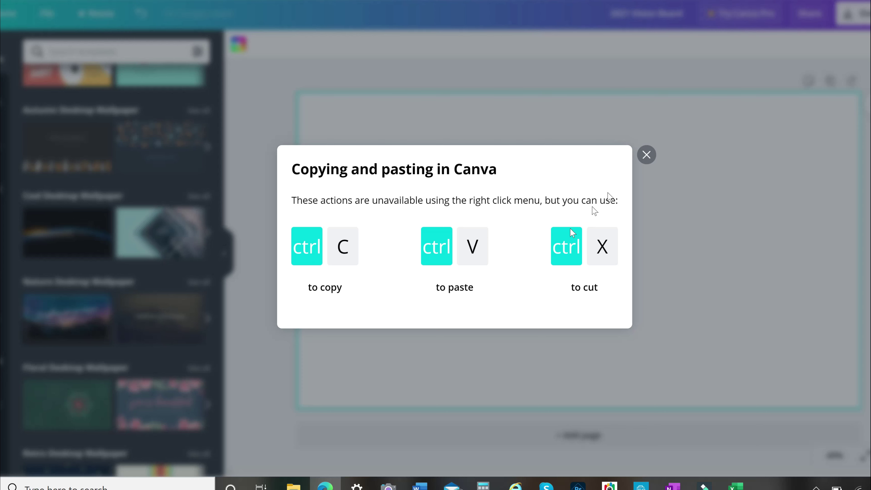
{"action": "left_click", "coordinate": [646, 155]}
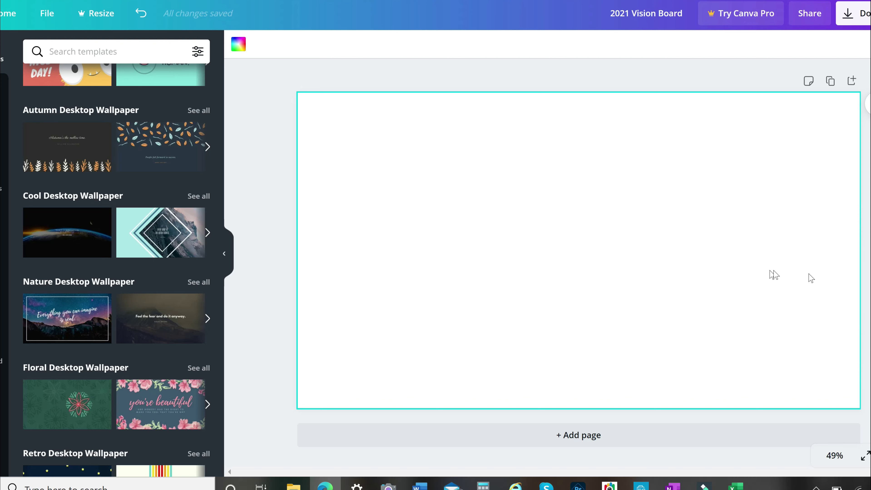
Paste the river photo onto the page, shrink it to about 833 by 556 and move it to the page centre.
{"action": "key", "text": "ctrl+v"}
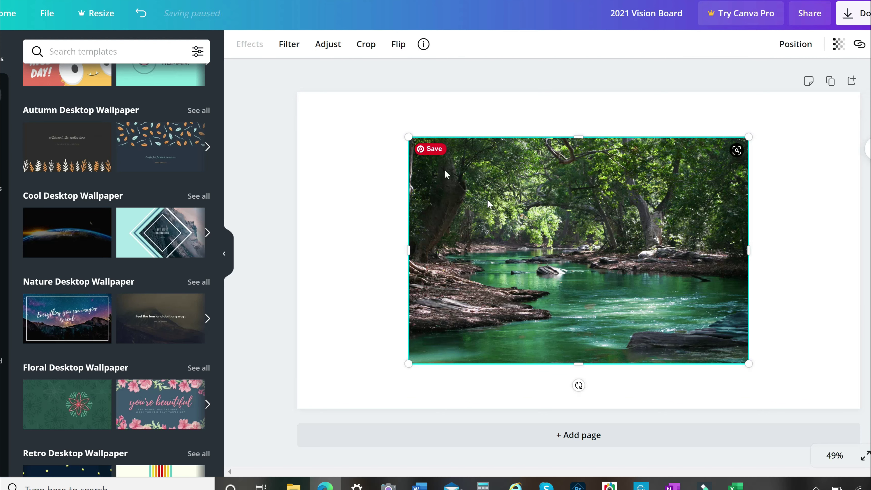
{"action": "left_click_drag", "start_coordinate": [407, 134], "coordinate": [499, 200]}
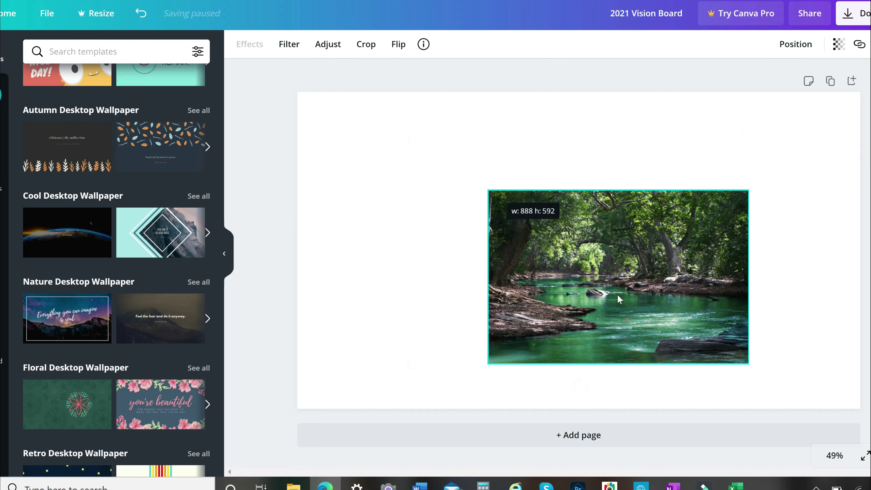
{"action": "left_click_drag", "start_coordinate": [614, 283], "coordinate": [503, 201]}
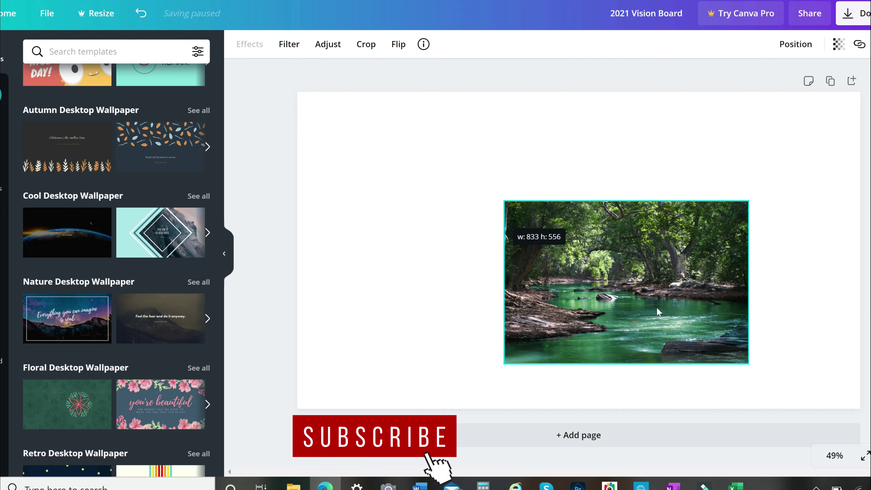
{"action": "left_click_drag", "start_coordinate": [621, 289], "coordinate": [583, 252]}
{"action": "left_click", "coordinate": [748, 319]}
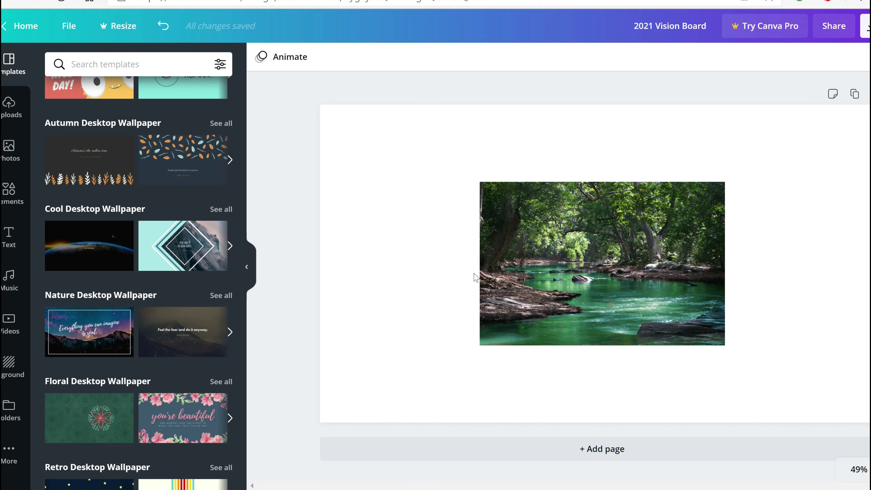
Browse the available text styles and add a default heading to the page.
{"action": "left_click", "coordinate": [10, 237]}
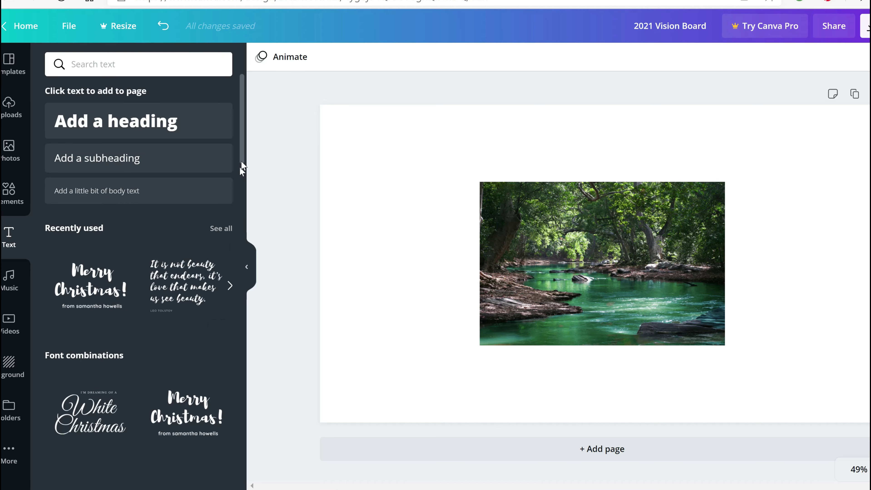
{"action": "left_click_drag", "start_coordinate": [244, 151], "coordinate": [244, 230]}
{"action": "scroll", "coordinate": [243, 237], "scroll_direction": "down", "scroll_amount": 4}
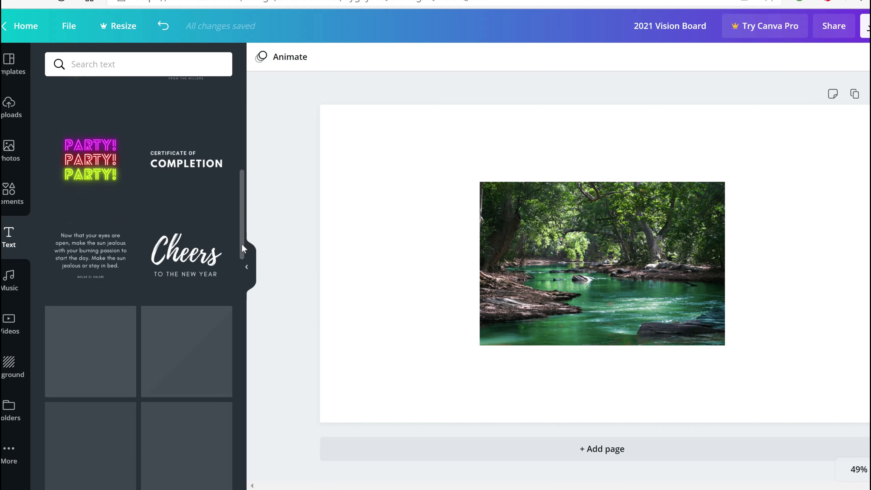
{"action": "scroll", "coordinate": [241, 221], "scroll_direction": "down", "scroll_amount": 3}
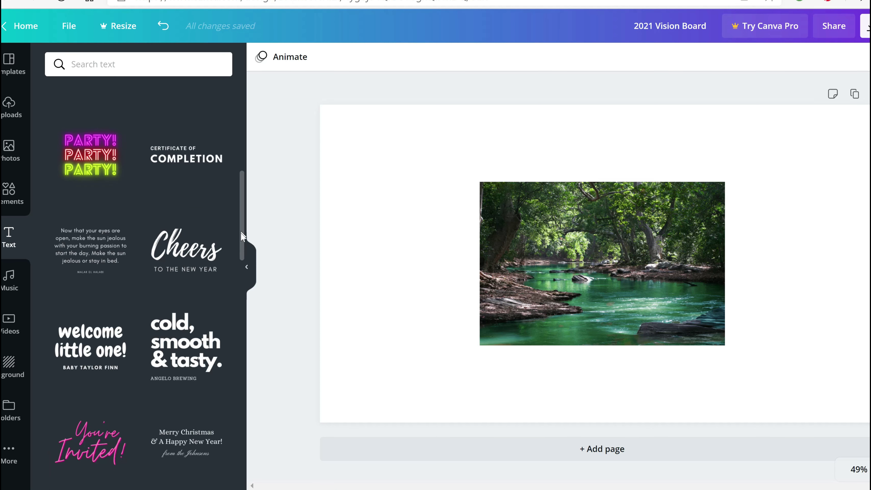
{"action": "left_click_drag", "start_coordinate": [241, 251], "coordinate": [239, 56]}
{"action": "scroll", "coordinate": [240, 297], "scroll_direction": "down", "scroll_amount": 2}
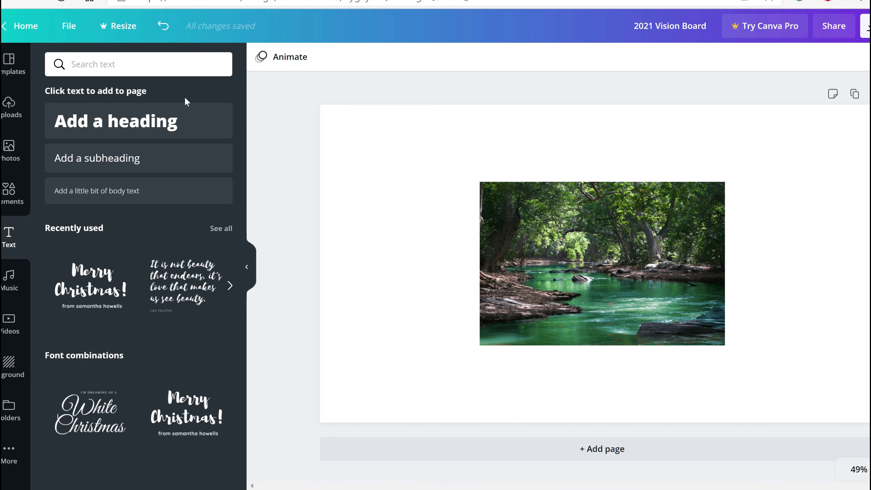
{"action": "left_click", "coordinate": [144, 124]}
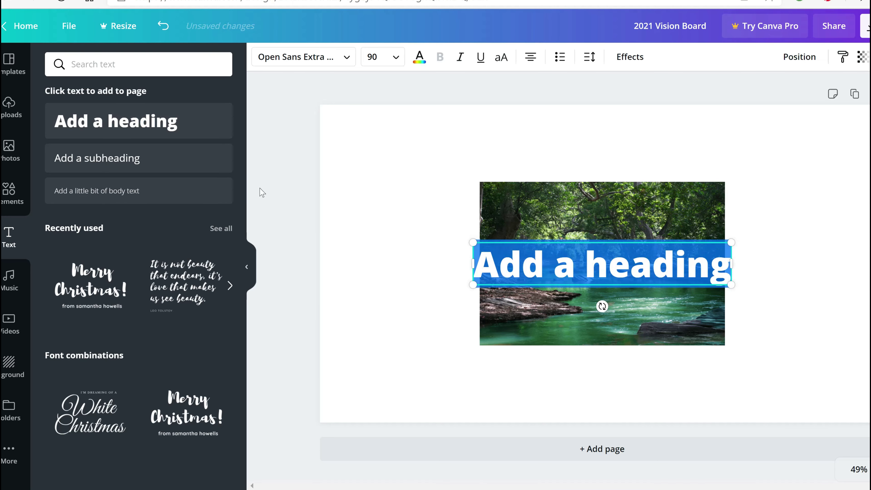
Reword the heading as "flow" in the photo's darkest green and place it just right of the river photo.
{"action": "left_click", "coordinate": [419, 56]}
{"action": "left_click", "coordinate": [90, 296]}
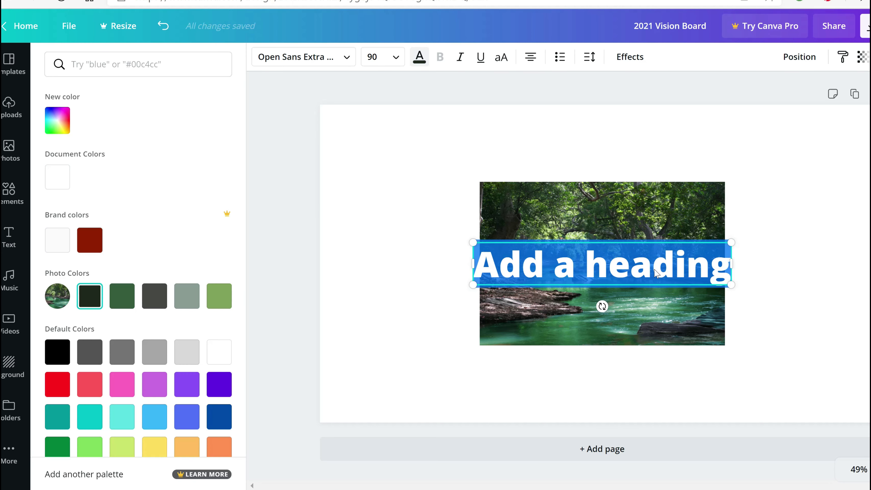
{"action": "type", "text": "flow"}
{"action": "left_click_drag", "start_coordinate": [630, 241], "coordinate": [816, 244]}
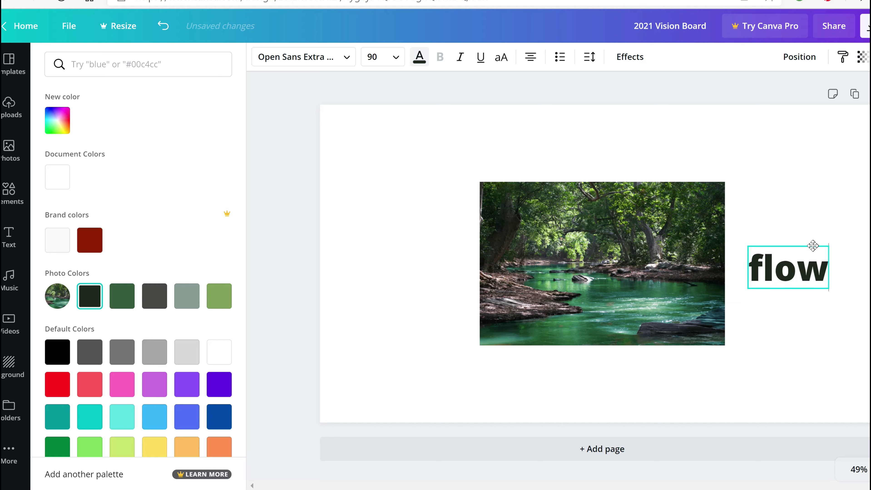
Set the "flow" heading in Bakerie Bold at size 150 and move it onto the river photo's upper right corner.
{"action": "left_click", "coordinate": [322, 56]}
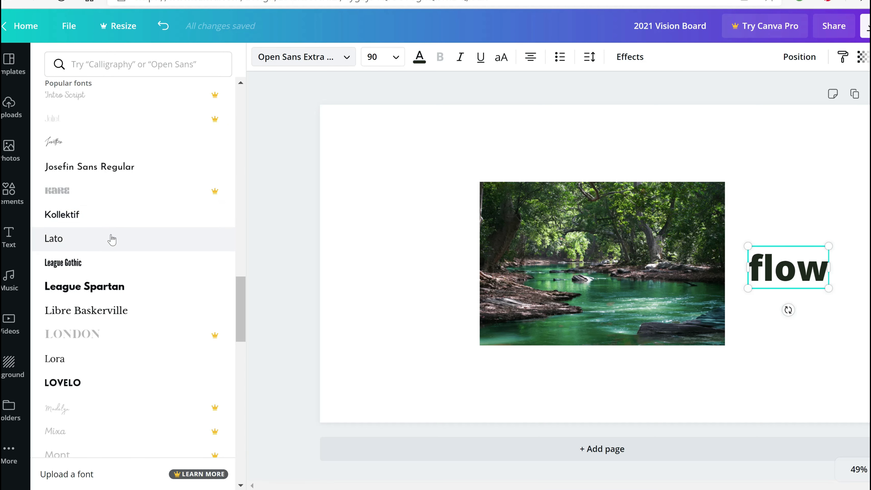
{"action": "scroll", "coordinate": [112, 239], "scroll_direction": "down", "scroll_amount": 6}
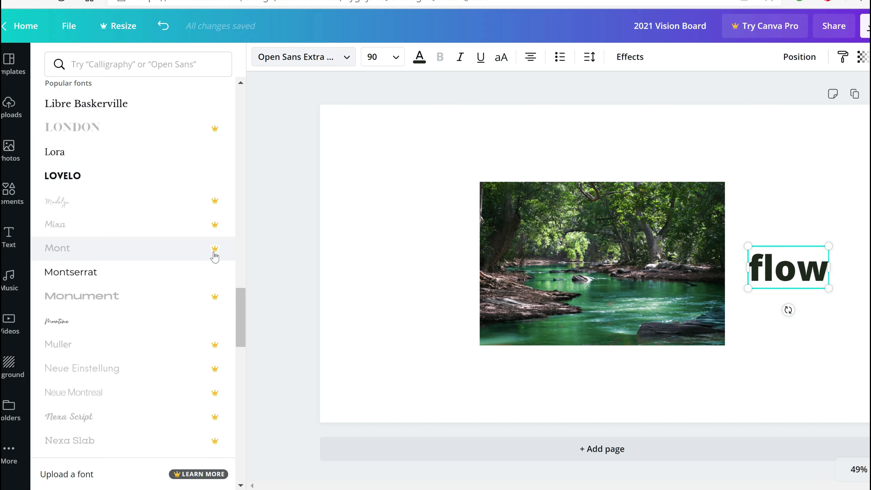
{"action": "scroll", "coordinate": [161, 305], "scroll_direction": "down", "scroll_amount": 5}
{"action": "scroll", "coordinate": [161, 306], "scroll_direction": "down", "scroll_amount": 12}
{"action": "scroll", "coordinate": [162, 306], "scroll_direction": "down", "scroll_amount": 1}
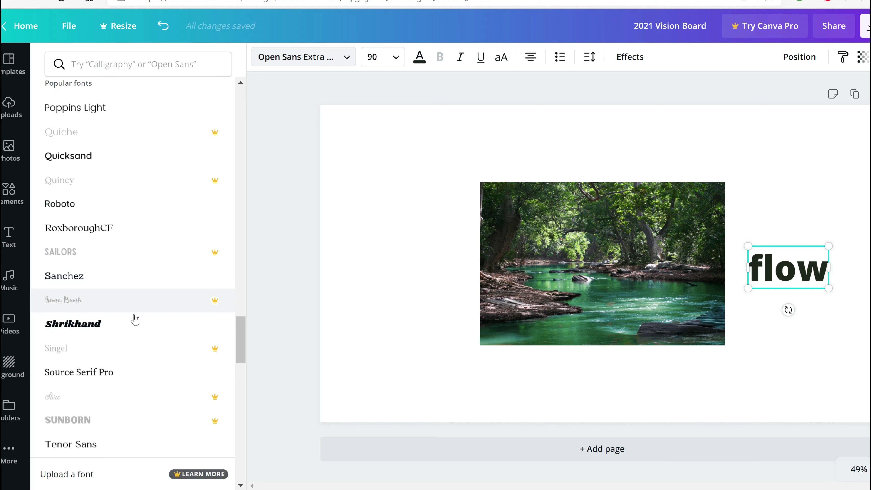
{"action": "scroll", "coordinate": [136, 319], "scroll_direction": "down", "scroll_amount": 7}
{"action": "scroll", "coordinate": [135, 319], "scroll_direction": "down", "scroll_amount": 10}
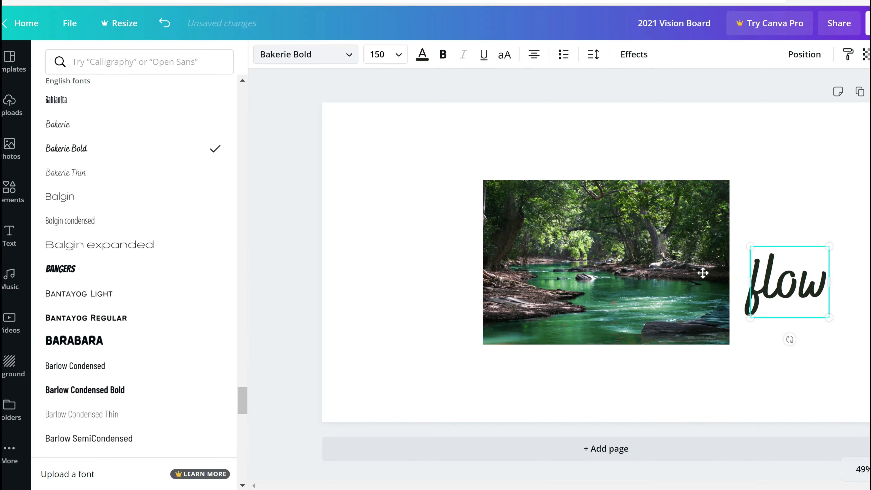
{"action": "left_click_drag", "start_coordinate": [788, 267], "coordinate": [699, 180]}
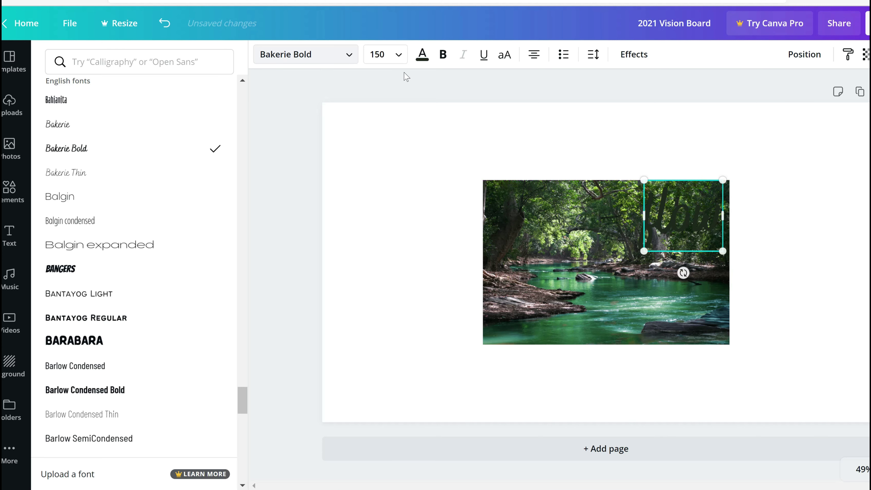
Try the photo's light green on the "flow" heading, and settle on white as its colour.
{"action": "left_click", "coordinate": [424, 57]}
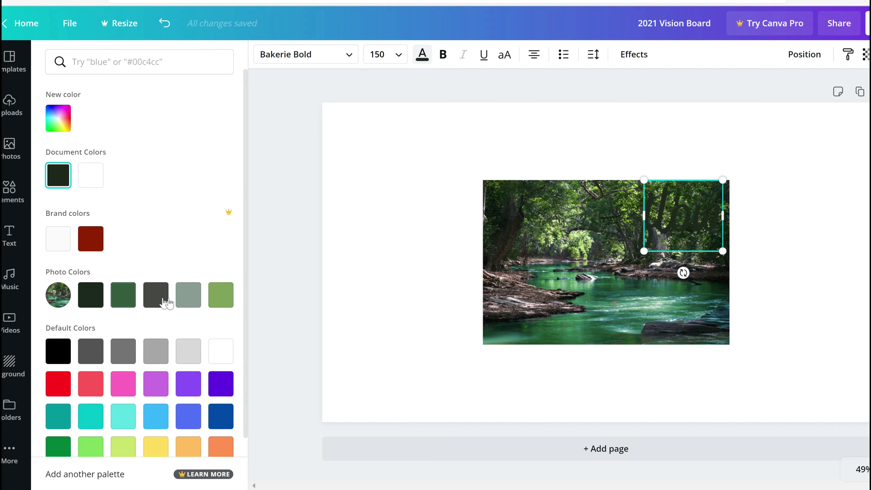
{"action": "left_click", "coordinate": [222, 300]}
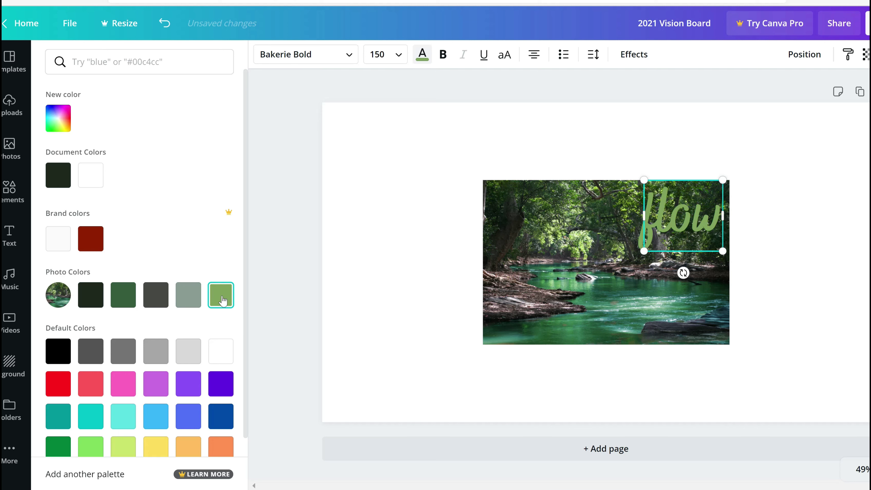
{"action": "left_click", "coordinate": [221, 351]}
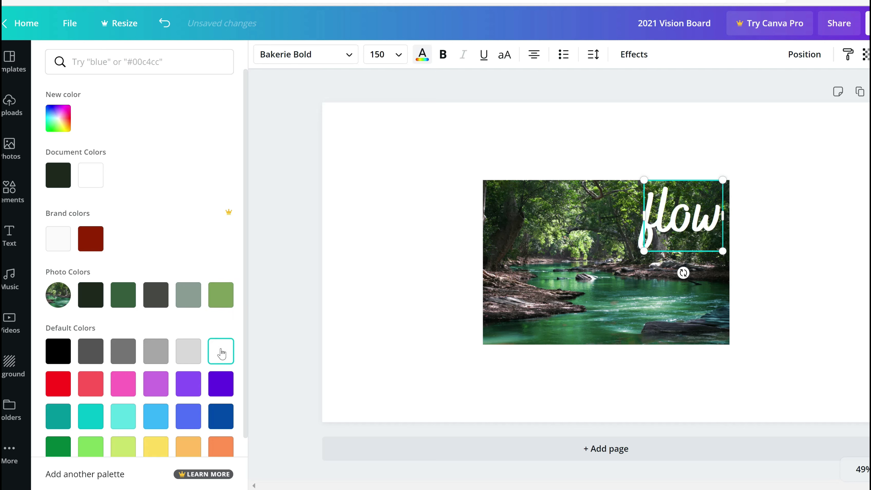
{"action": "left_click", "coordinate": [58, 118]}
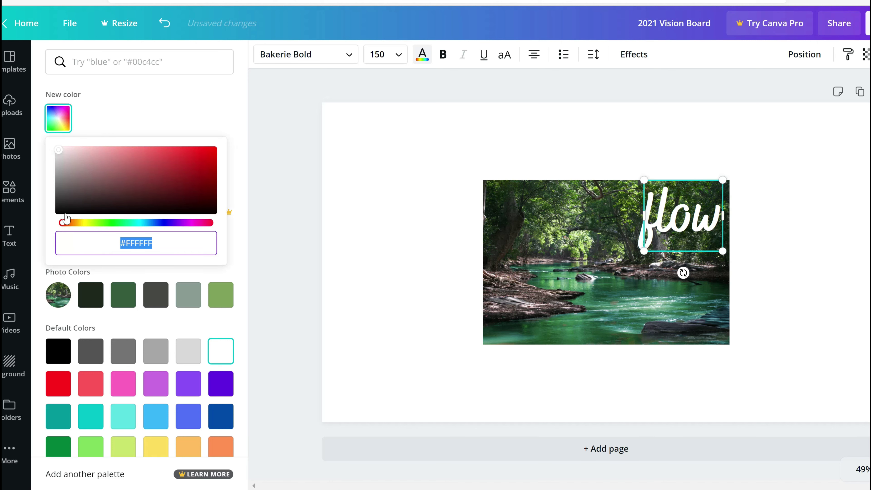
{"action": "left_click_drag", "start_coordinate": [69, 224], "coordinate": [177, 228]}
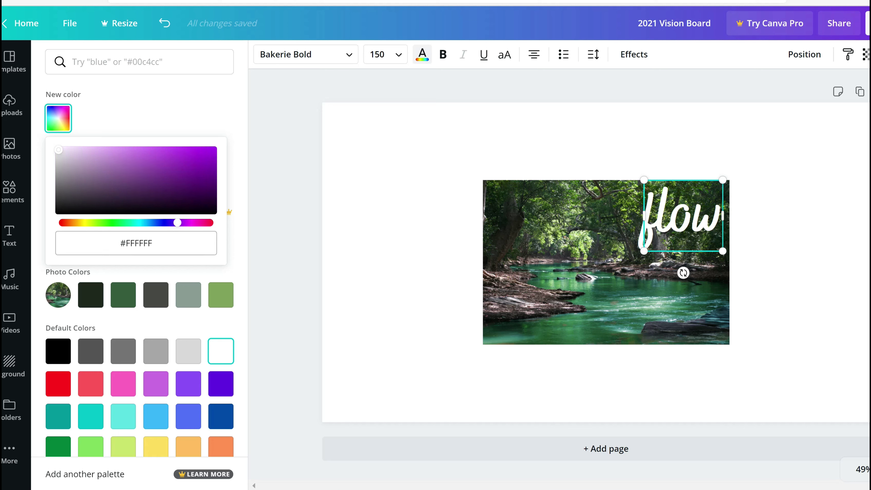
{"action": "left_click", "coordinate": [233, 358]}
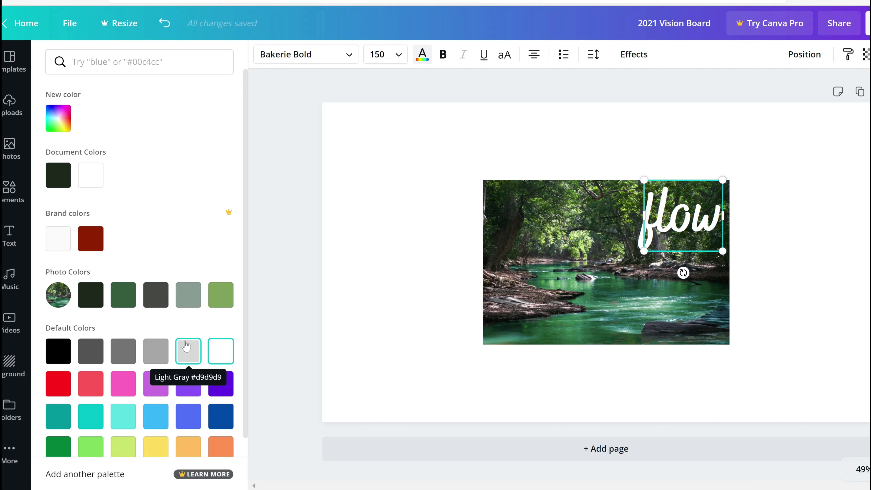
Enlarge the white "flow" heading on the river photo to size 174.
{"action": "left_click_drag", "start_coordinate": [646, 252], "coordinate": [631, 261]}
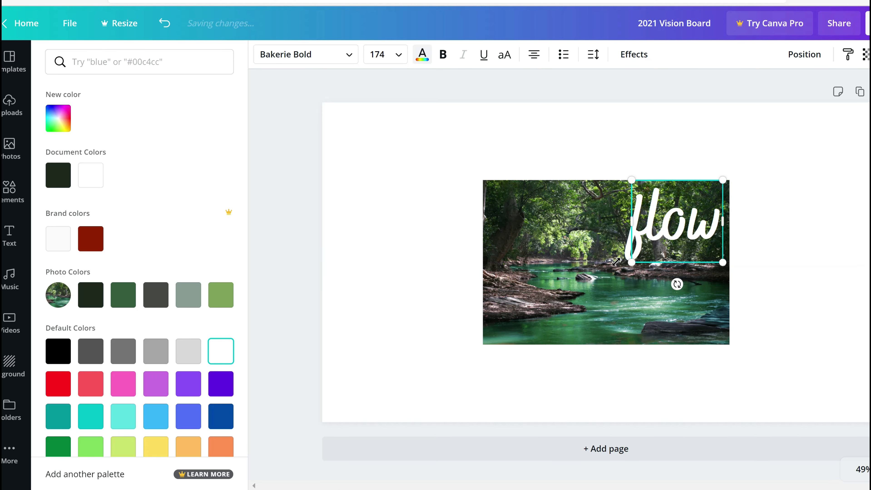
{"action": "left_click", "coordinate": [766, 315]}
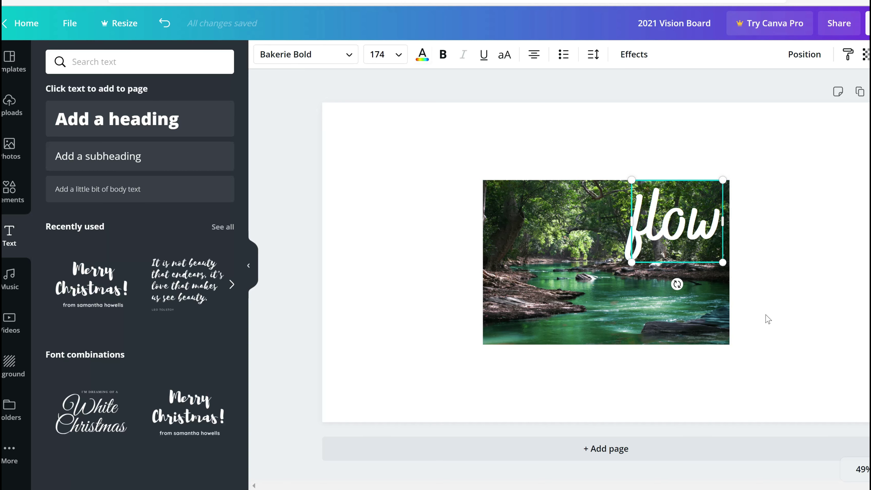
{"action": "left_click", "coordinate": [810, 306]}
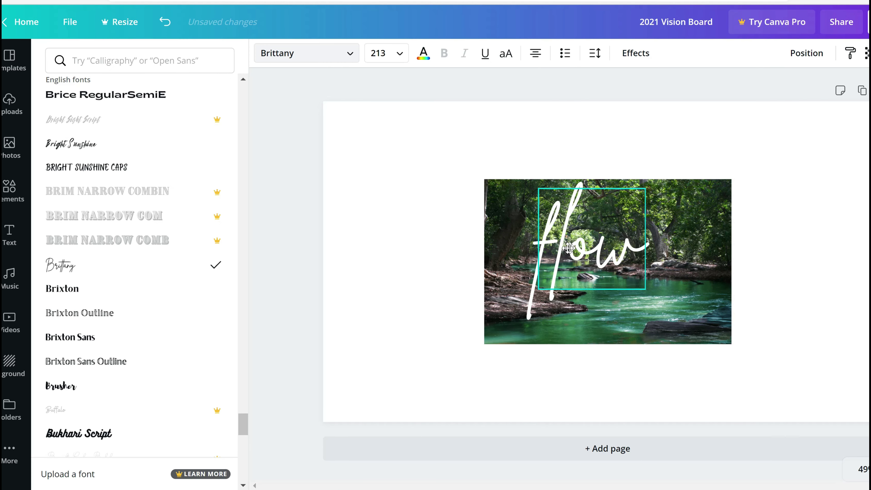
Restyle the "flow" heading in the Brittany font at size 149 and fit it into the river photo's upper right corner.
{"action": "left_click_drag", "start_coordinate": [633, 247], "coordinate": [681, 265]}
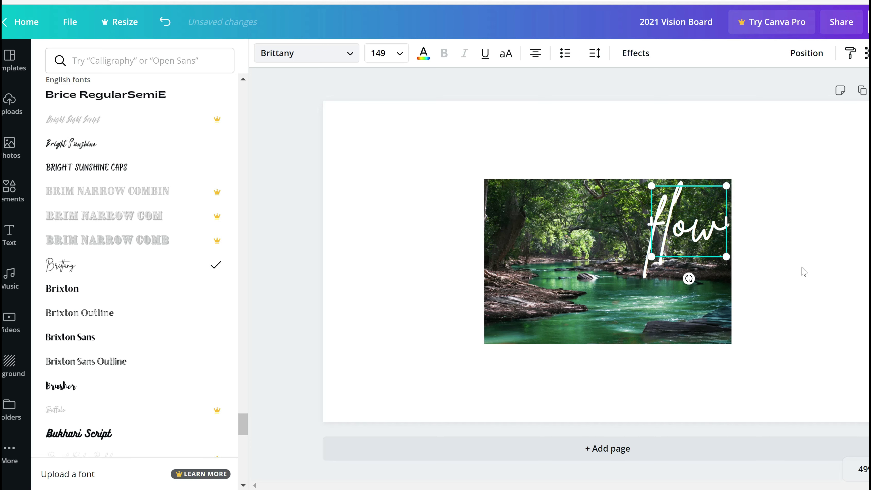
{"action": "left_click", "coordinate": [788, 267]}
{"action": "left_click", "coordinate": [797, 262]}
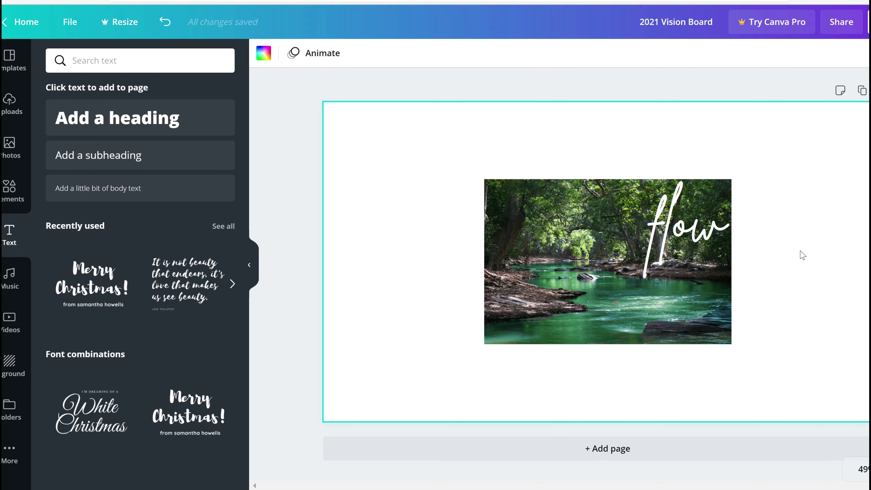
{"action": "key", "text": "Escape"}
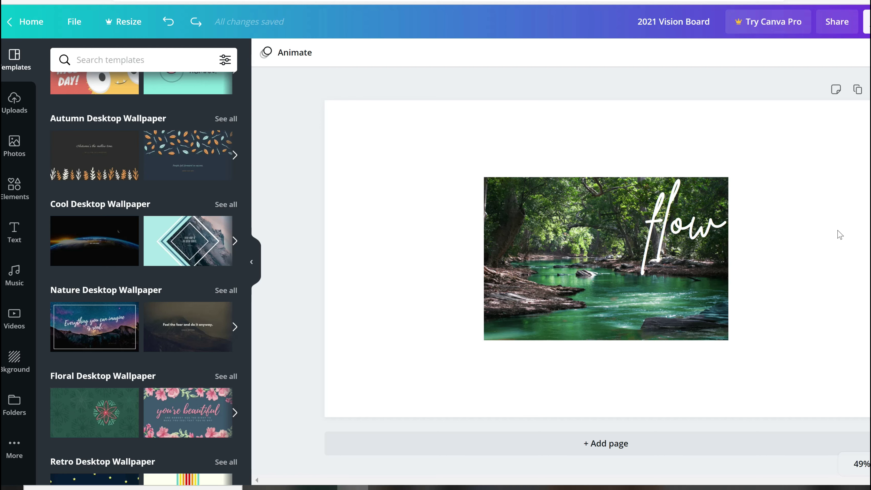
Paste the copied open Bible photo onto the page, shrink it and place it in the page's top-left corner.
{"action": "left_click", "coordinate": [839, 235]}
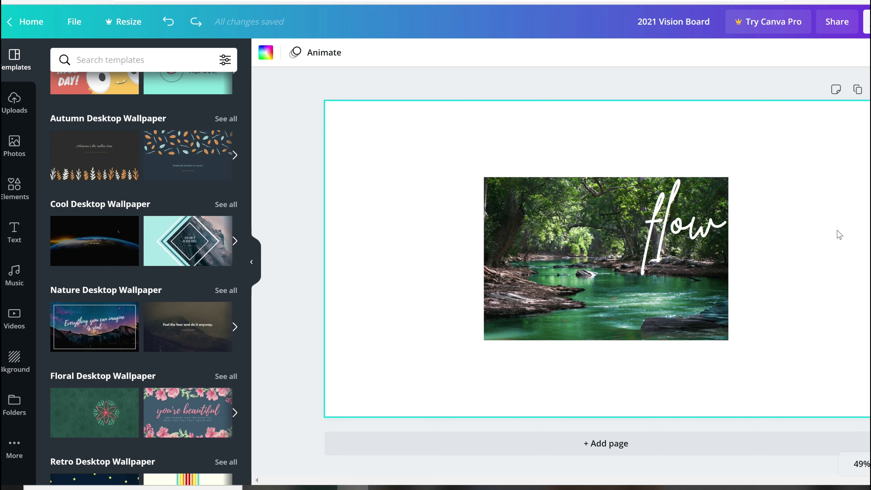
{"action": "key", "text": "ctrl+v"}
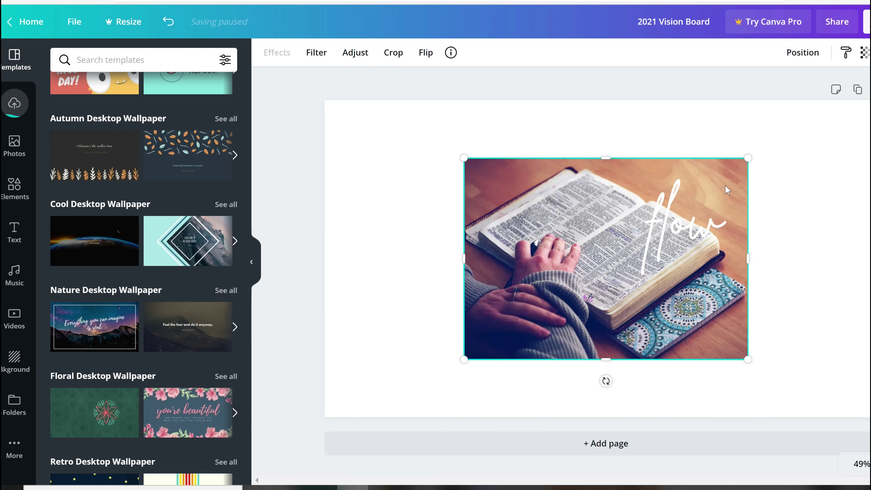
{"action": "left_click_drag", "start_coordinate": [518, 173], "coordinate": [635, 214]}
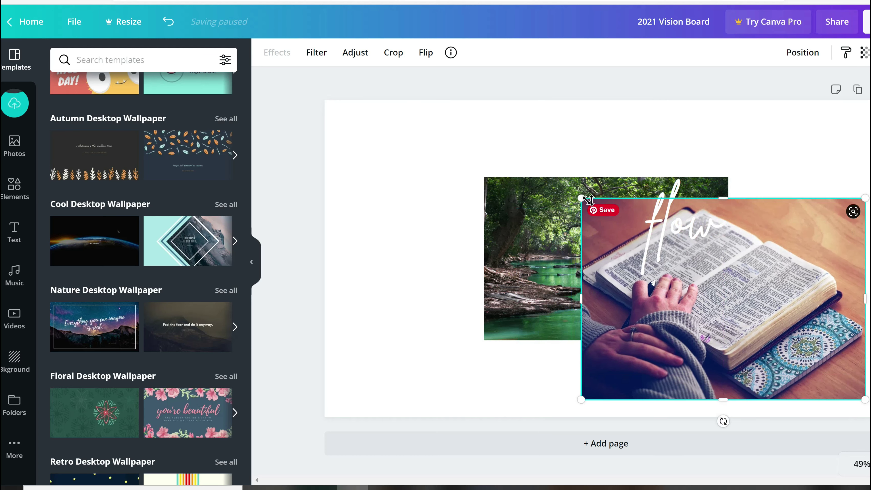
{"action": "left_click_drag", "start_coordinate": [582, 198], "coordinate": [702, 269]}
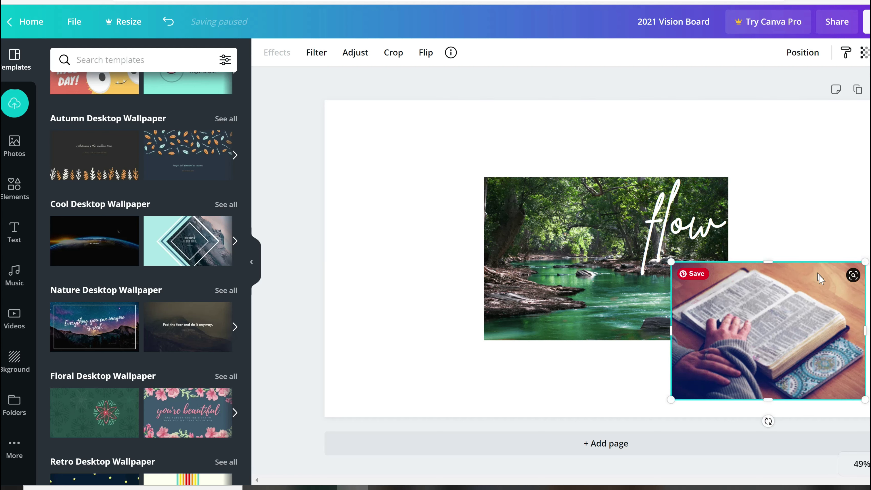
{"action": "left_click_drag", "start_coordinate": [828, 291], "coordinate": [471, 111]}
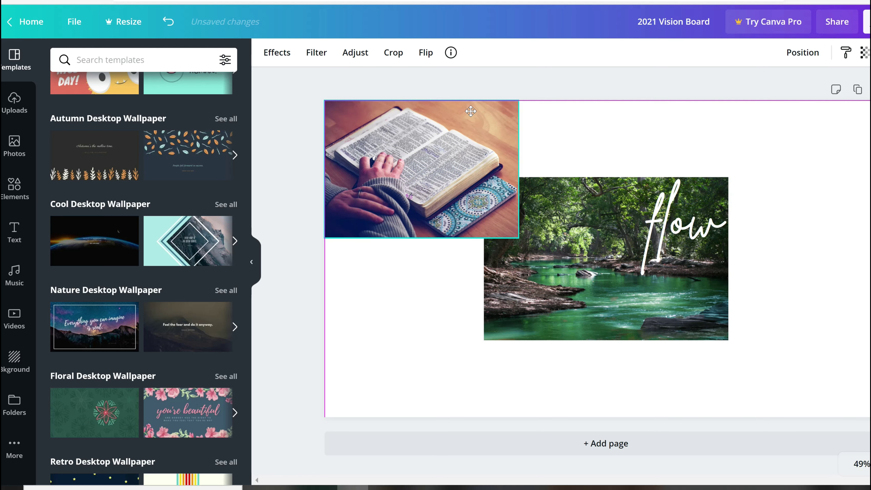
Send the Bible photo behind the river photo and shrink it so only its lower right corner is overlapped.
{"action": "left_click", "coordinate": [806, 55]}
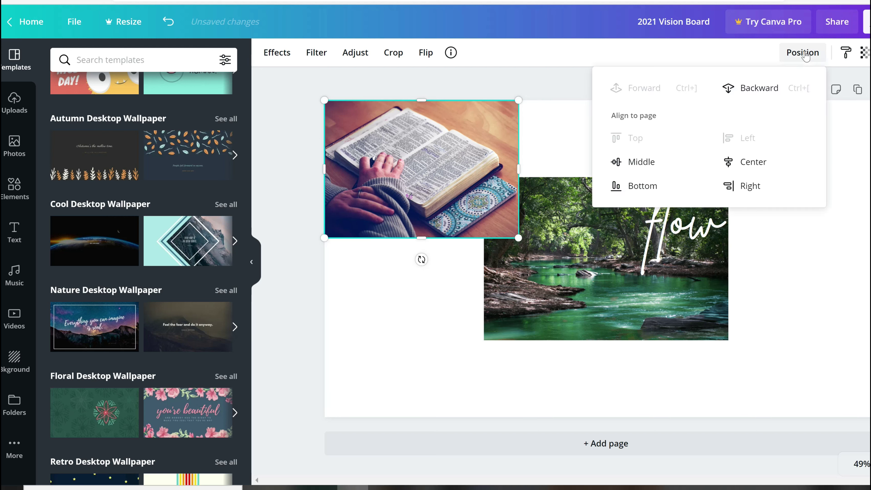
{"action": "left_click", "coordinate": [760, 90]}
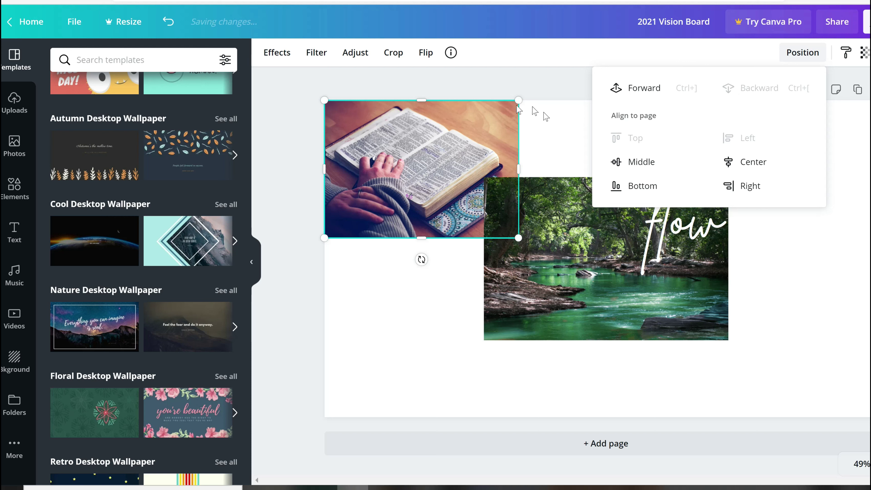
{"action": "left_click", "coordinate": [493, 120]}
{"action": "left_click_drag", "start_coordinate": [518, 237], "coordinate": [506, 207]}
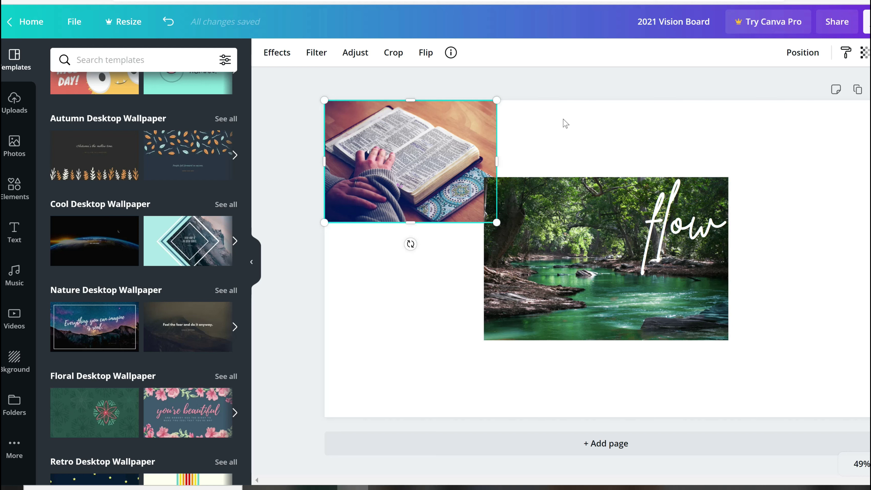
{"action": "left_click", "coordinate": [564, 120]}
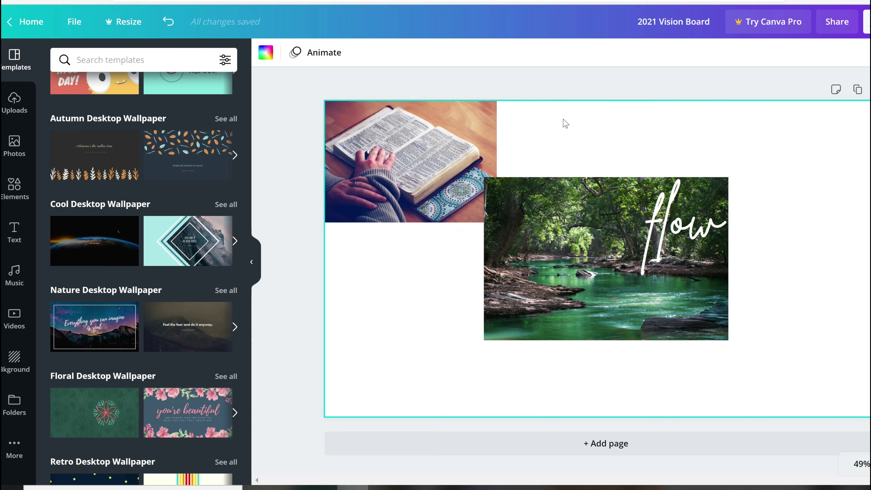
Adjust the Bible photo to brightness 3, contrast 29, saturation 14 and vignette 65.
{"action": "left_click", "coordinate": [461, 145]}
{"action": "left_click", "coordinate": [347, 56]}
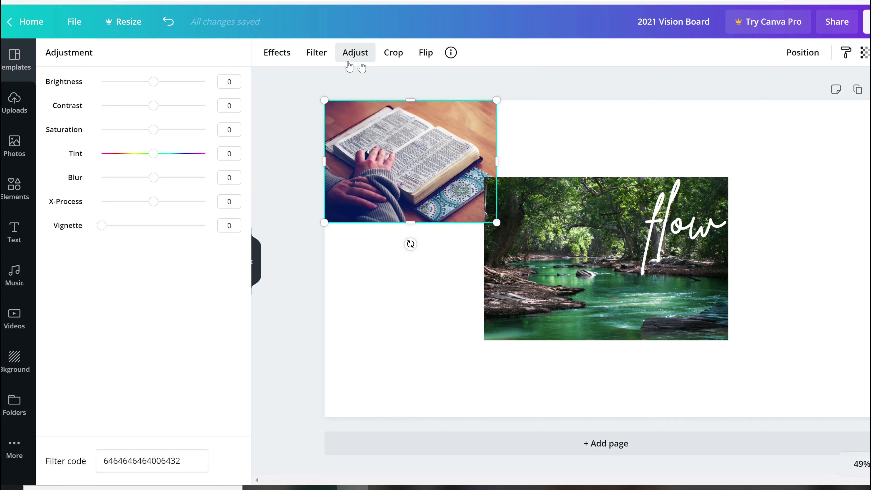
{"action": "left_click_drag", "start_coordinate": [160, 86], "coordinate": [161, 130]}
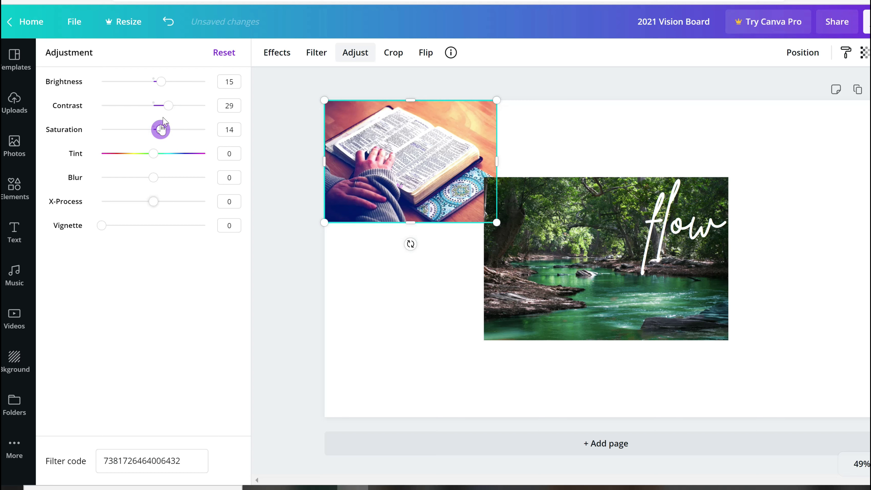
{"action": "left_click_drag", "start_coordinate": [103, 226], "coordinate": [170, 227]}
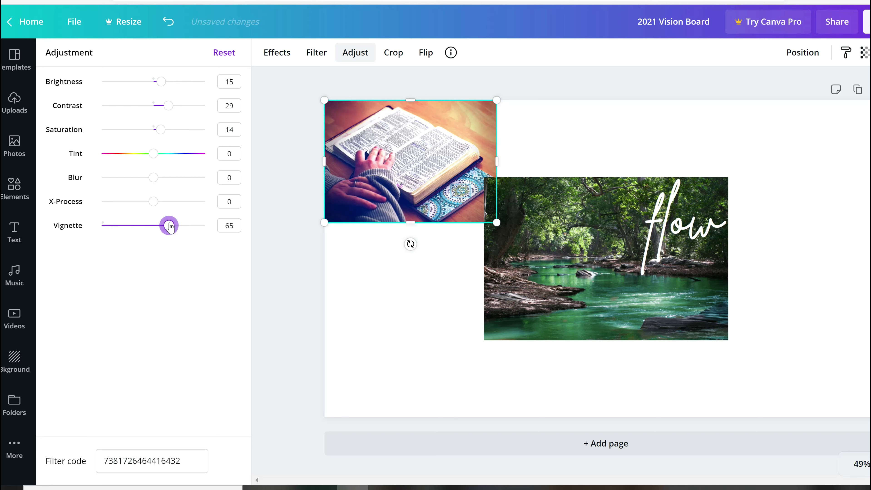
{"action": "left_click_drag", "start_coordinate": [160, 86], "coordinate": [156, 88]}
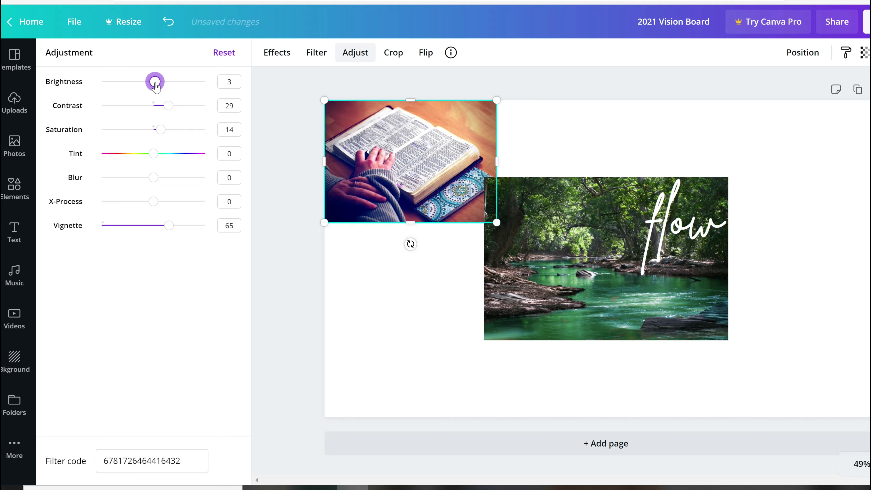
{"action": "left_click", "coordinate": [581, 134]}
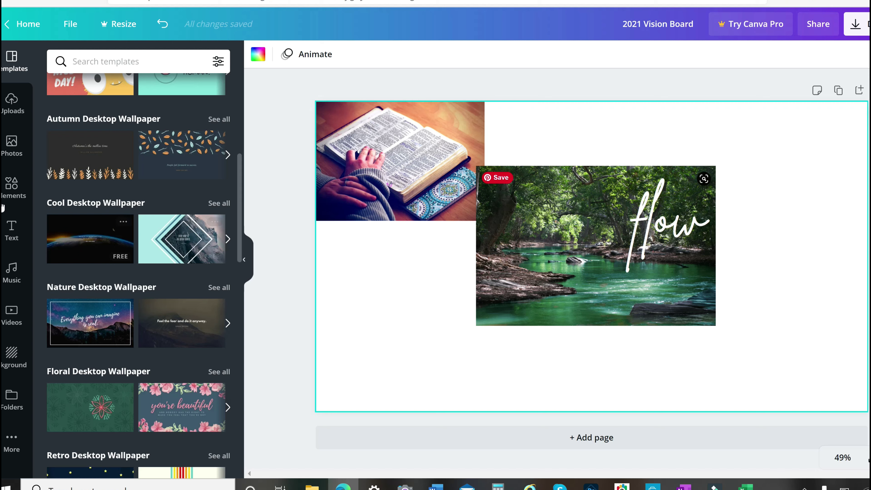
Browse the full collection of frames and add a circular frame to the page.
{"action": "left_click", "coordinate": [12, 187]}
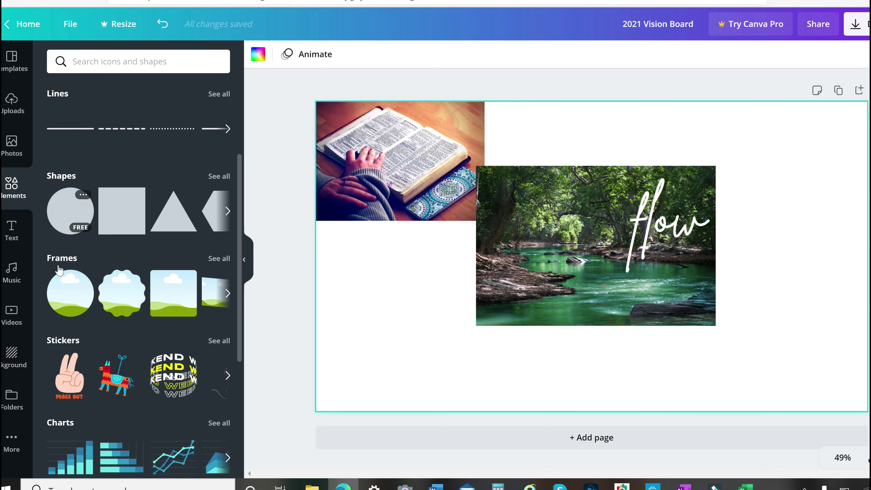
{"action": "left_click", "coordinate": [219, 258]}
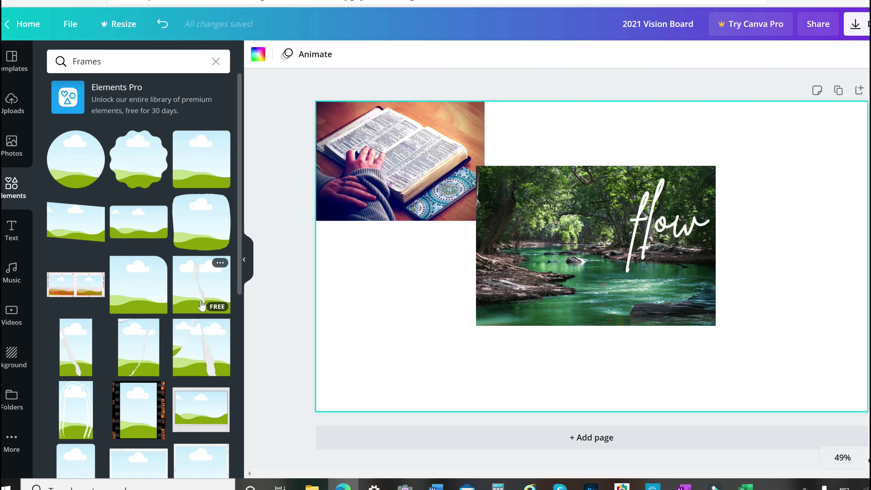
{"action": "scroll", "coordinate": [202, 305], "scroll_direction": "down", "scroll_amount": 8}
{"action": "scroll", "coordinate": [201, 304], "scroll_direction": "down", "scroll_amount": 5}
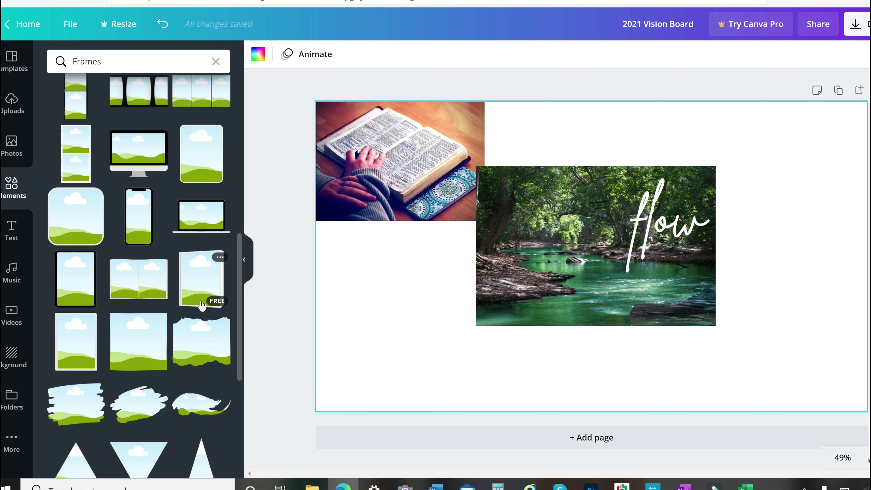
{"action": "scroll", "coordinate": [201, 304], "scroll_direction": "up", "scroll_amount": 5}
{"action": "scroll", "coordinate": [201, 304], "scroll_direction": "up", "scroll_amount": 5}
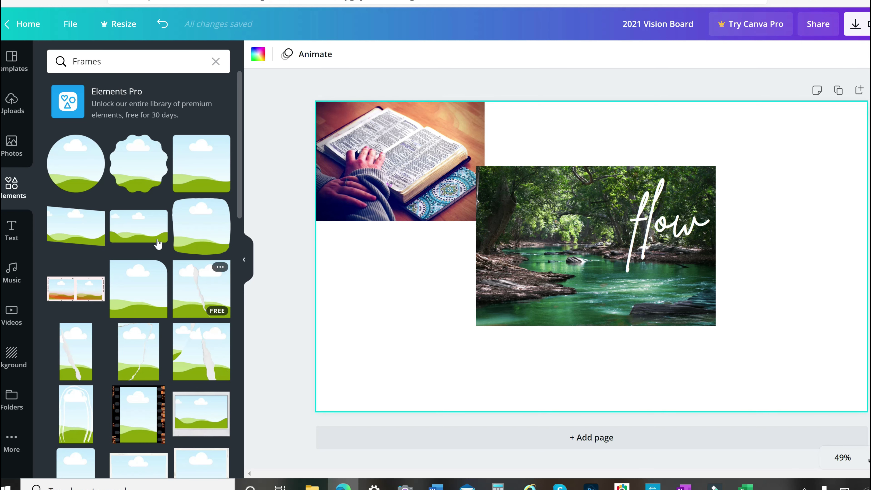
{"action": "left_click_drag", "start_coordinate": [78, 165], "coordinate": [367, 284]}
{"action": "left_click_drag", "start_coordinate": [78, 158], "coordinate": [431, 322]}
Fill the circle frame with the river photo at about 770 × 770 and centre it on the page with the "flow" heading inside.
{"action": "left_click_drag", "start_coordinate": [564, 279], "coordinate": [592, 239]}
{"action": "left_click_drag", "start_coordinate": [718, 362], "coordinate": [785, 381]}
{"action": "left_click_drag", "start_coordinate": [675, 302], "coordinate": [650, 298]}
{"action": "left_click_drag", "start_coordinate": [725, 387], "coordinate": [677, 340]}
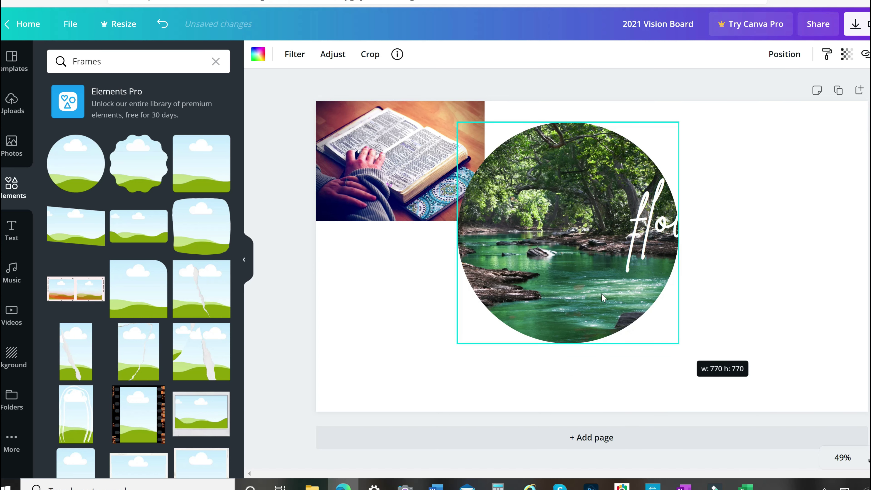
{"action": "left_click_drag", "start_coordinate": [591, 283], "coordinate": [612, 299]}
{"action": "left_click_drag", "start_coordinate": [650, 244], "coordinate": [636, 215]}
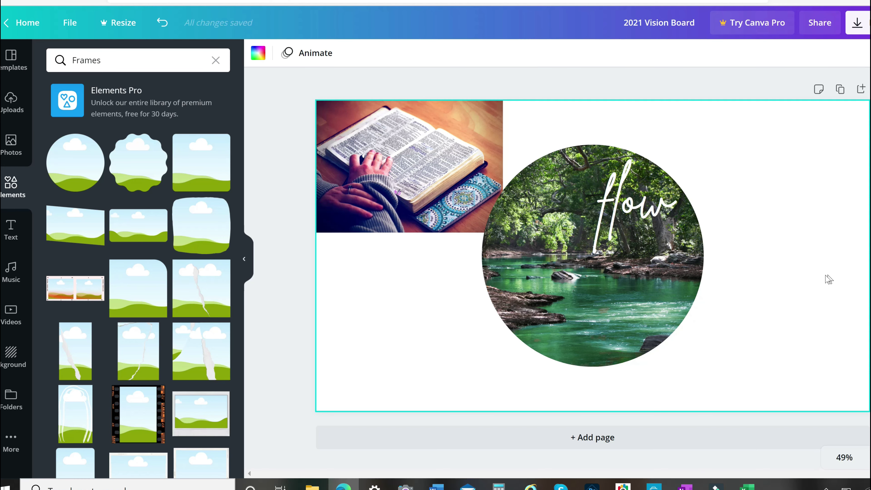
Paste the copied coin jar photo, move it to the page's upper right and shrink it to about 761 × 431.
{"action": "key", "text": "ctrl+v"}
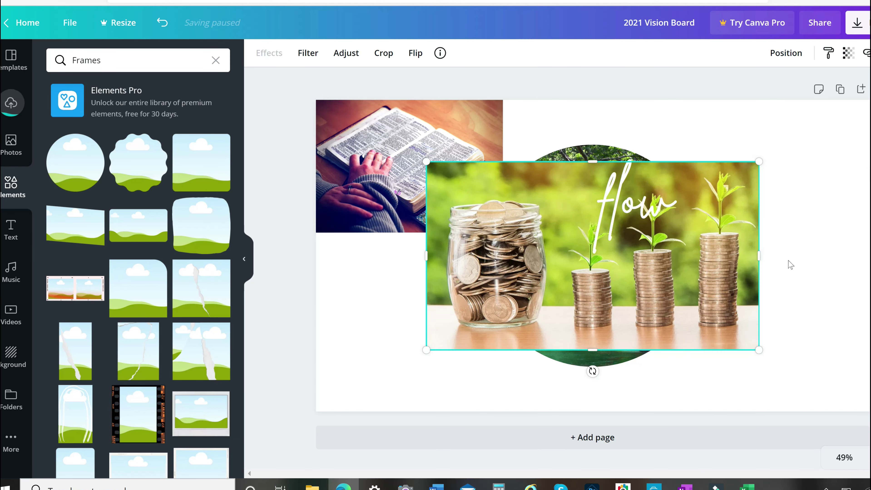
{"action": "left_click_drag", "start_coordinate": [724, 228], "coordinate": [796, 111]}
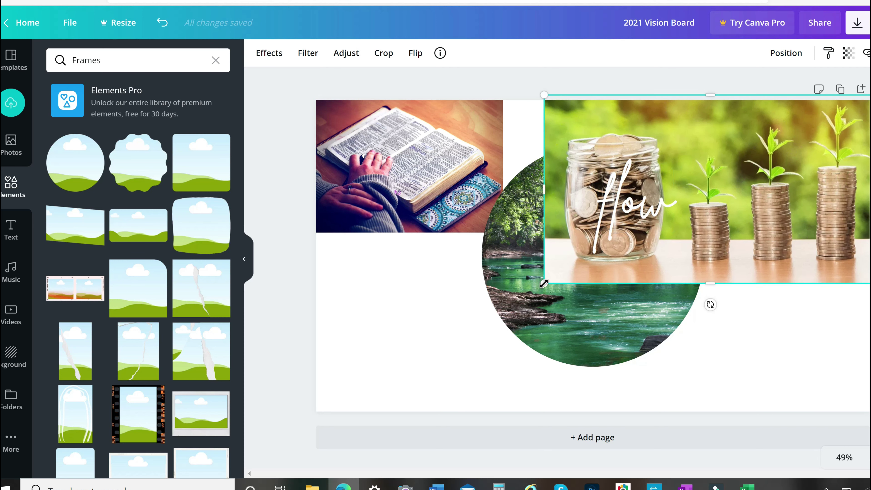
{"action": "left_click_drag", "start_coordinate": [581, 274], "coordinate": [666, 236]}
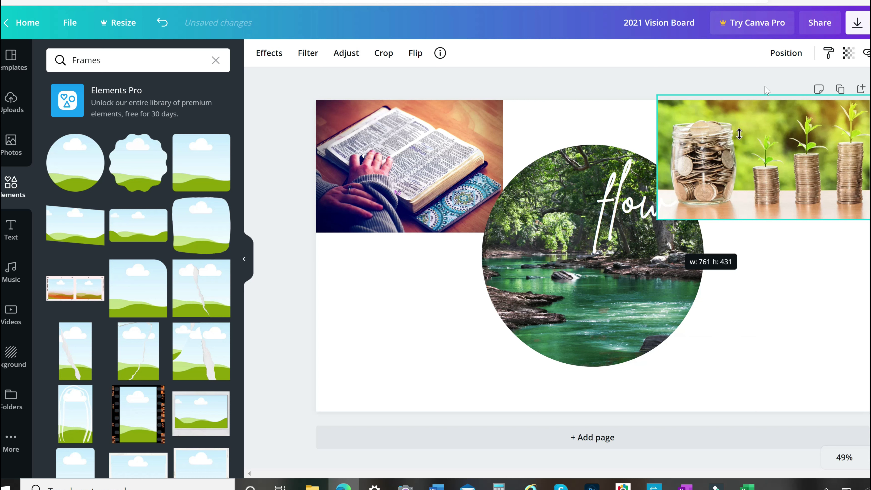
Send the coin jar photo backward so that it lies behind the river circle and the "flow" heading.
{"action": "left_click", "coordinate": [766, 61]}
{"action": "left_click", "coordinate": [733, 92]}
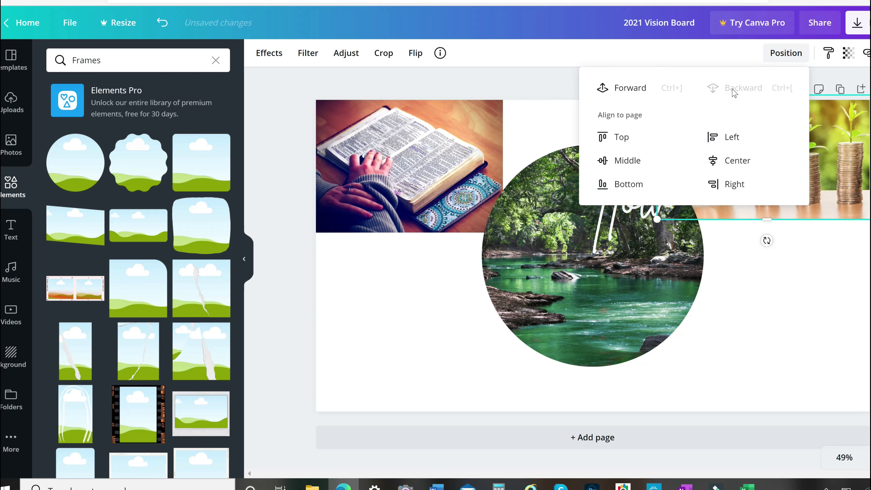
{"action": "left_click", "coordinate": [780, 306]}
{"action": "left_click", "coordinate": [781, 306]}
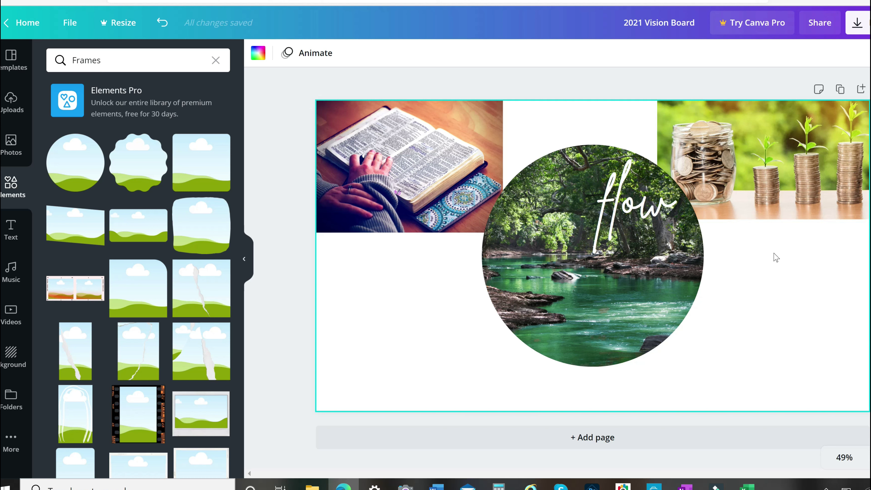
Extend the coin jar photo downward to a height of about 507 and align it with the page's top right corner.
{"action": "left_click", "coordinate": [782, 211]}
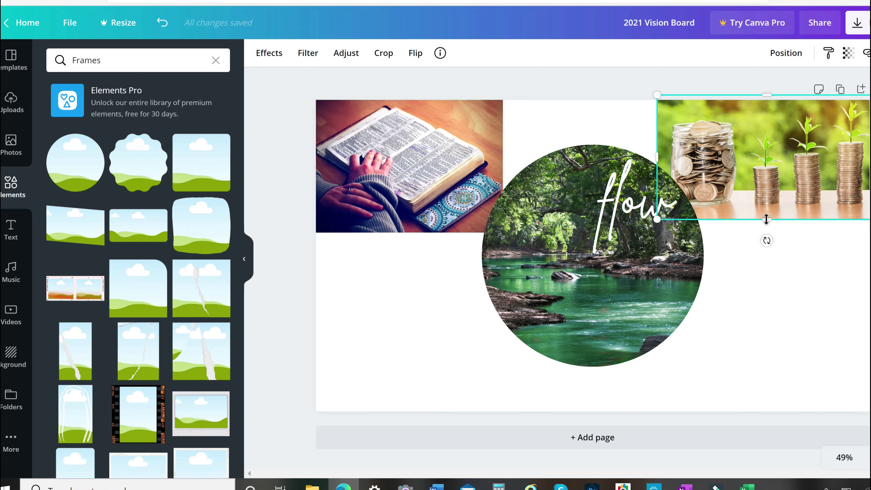
{"action": "left_click_drag", "start_coordinate": [767, 226], "coordinate": [767, 242]}
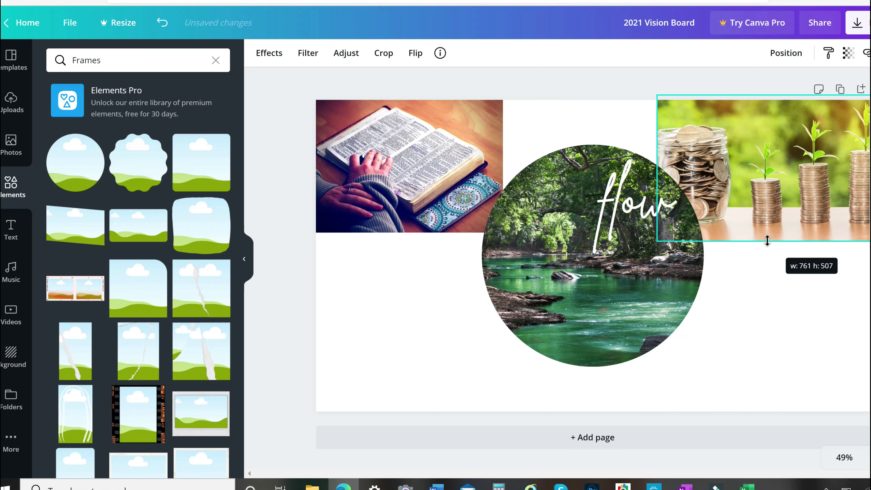
{"action": "mouse_move", "coordinate": [821, 214]}
{"action": "left_mouse_down"}
{"action": "mouse_move", "coordinate": [804, 218]}
{"action": "mouse_move", "coordinate": [817, 216]}
{"action": "left_mouse_up"}
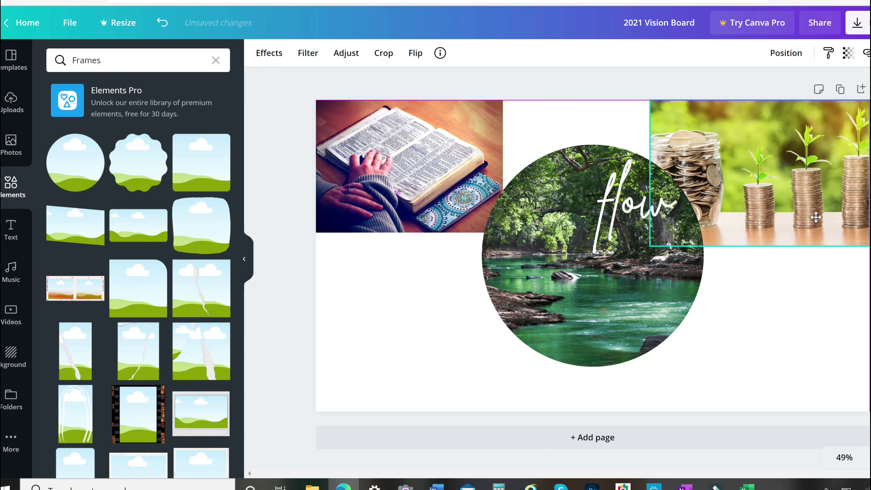
{"action": "left_click", "coordinate": [822, 276]}
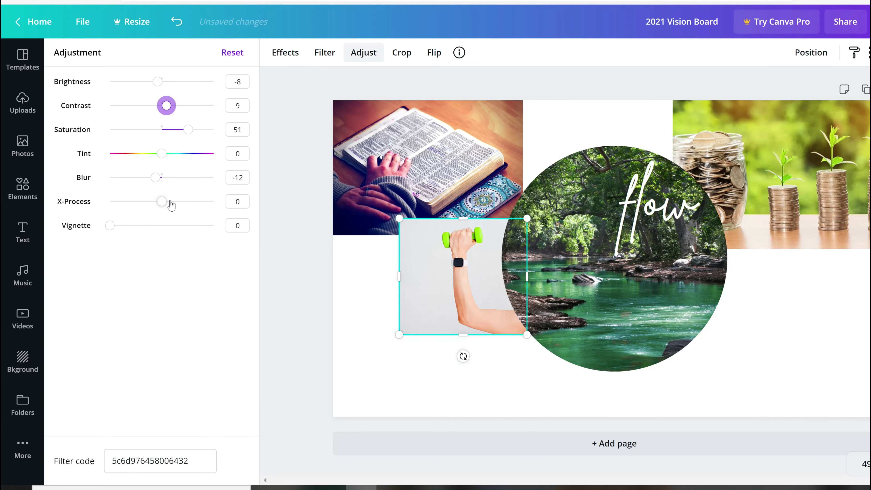
Raise the X-Process adjustment of the dumbbell arm photo slightly.
{"action": "left_click_drag", "start_coordinate": [171, 201], "coordinate": [173, 203]}
{"action": "left_click", "coordinate": [357, 331]}
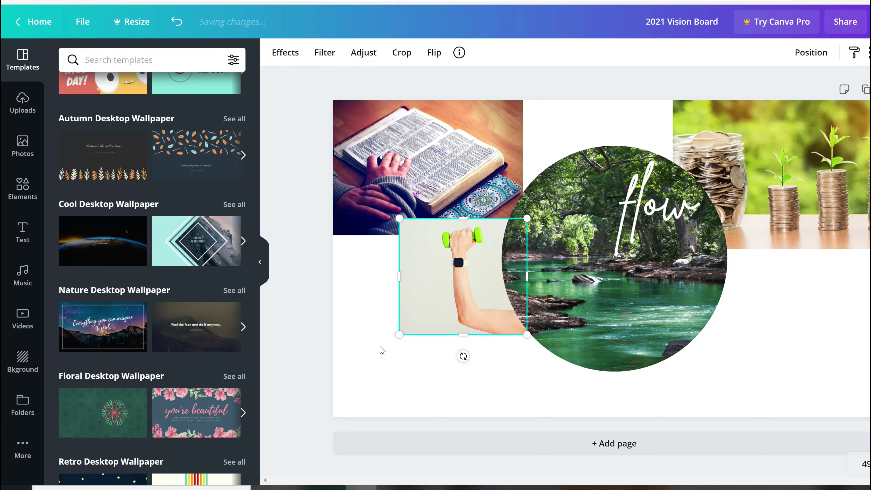
{"action": "left_click", "coordinate": [417, 249]}
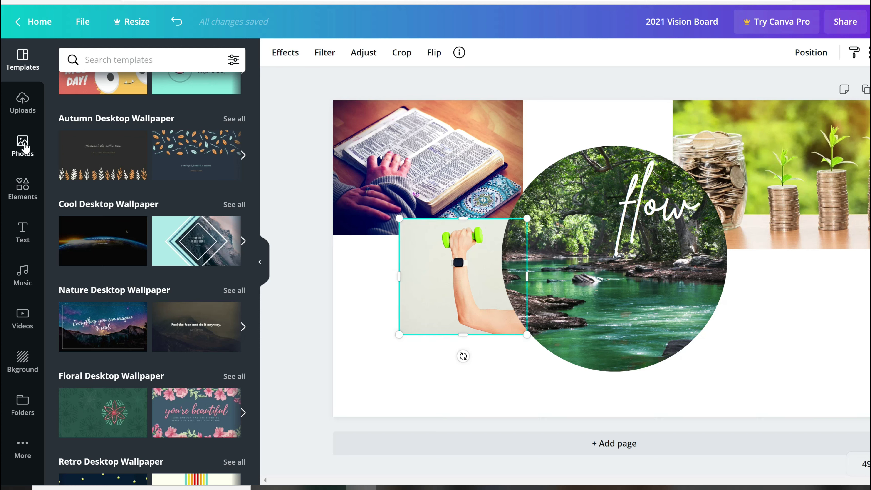
Add the wavy rounded-square frame in the page's lower right area and fill it with the dumbbell arm photo.
{"action": "left_click", "coordinate": [23, 188]}
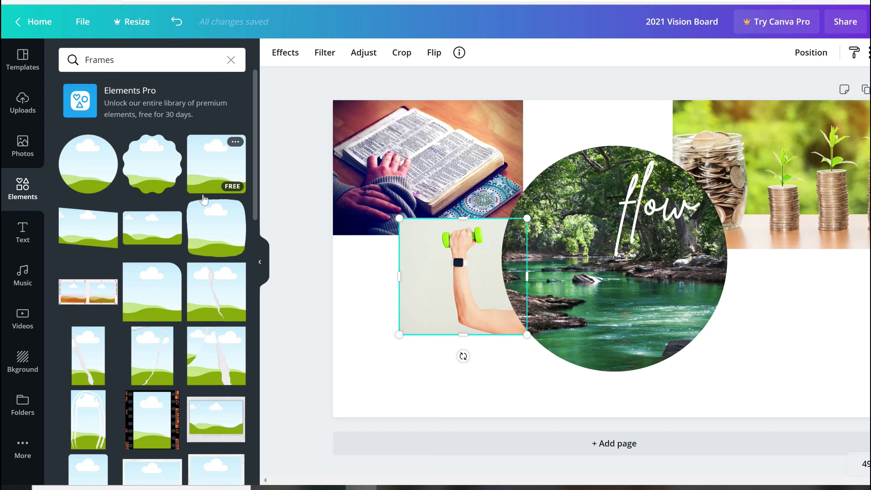
{"action": "left_click", "coordinate": [202, 228]}
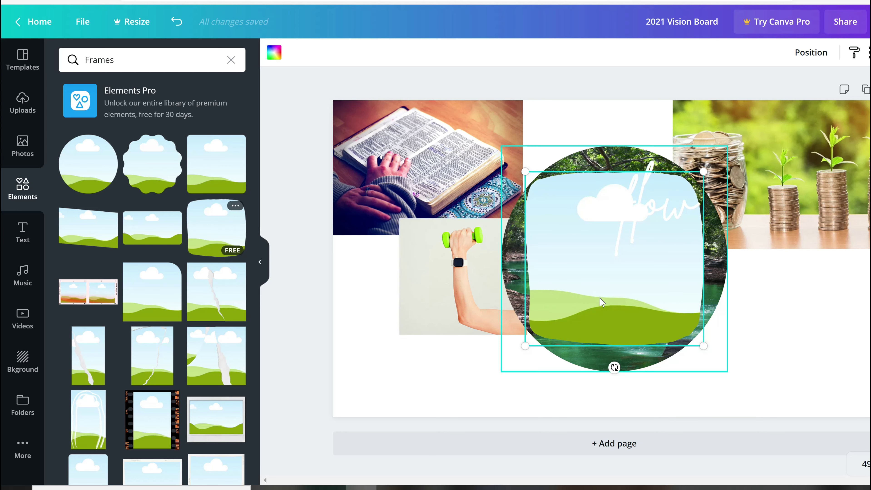
{"action": "left_click_drag", "start_coordinate": [601, 298], "coordinate": [787, 353]}
{"action": "left_click_drag", "start_coordinate": [426, 297], "coordinate": [770, 344]}
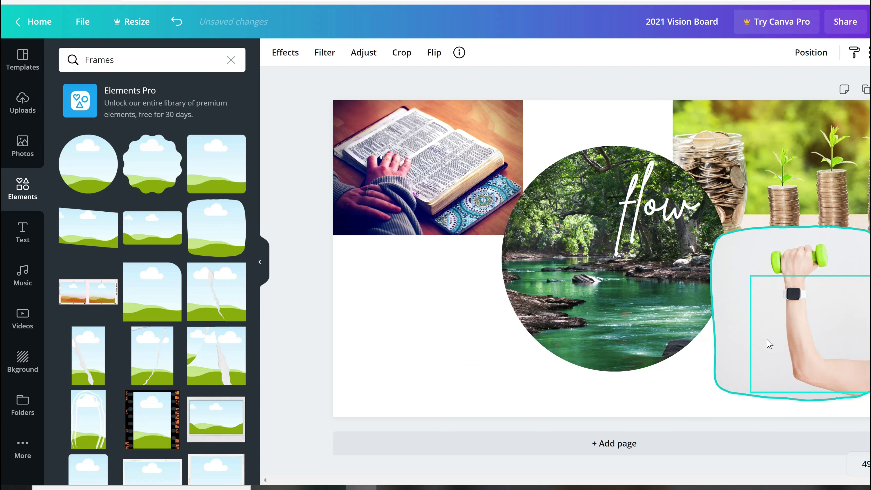
Move the framed arm photo below the Bible photo and send it behind the river circle.
{"action": "left_click_drag", "start_coordinate": [808, 309], "coordinate": [503, 298]}
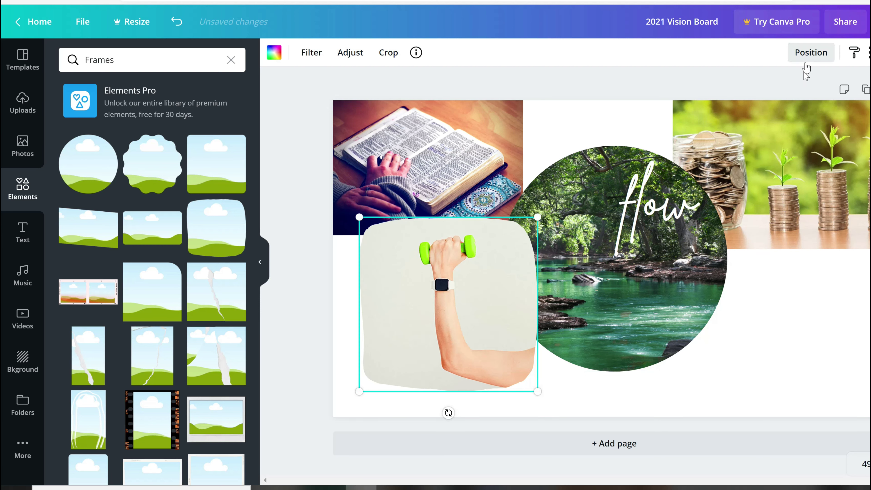
{"action": "left_click", "coordinate": [802, 57]}
{"action": "left_click", "coordinate": [770, 90]}
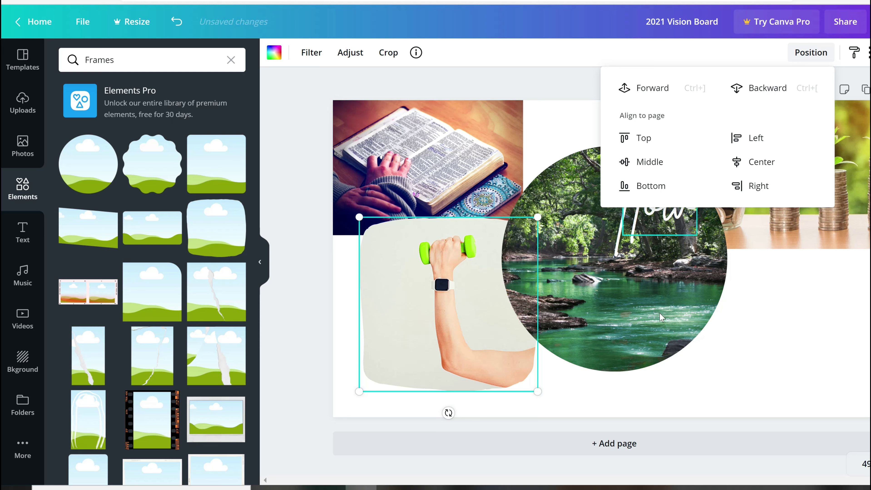
Shrink the framed arm photo and move it to the river circle's lower right side, beneath the coin jar photo.
{"action": "left_click", "coordinate": [518, 371]}
{"action": "left_click_drag", "start_coordinate": [518, 372], "coordinate": [502, 359]}
{"action": "left_click_drag", "start_coordinate": [465, 284], "coordinate": [504, 277]}
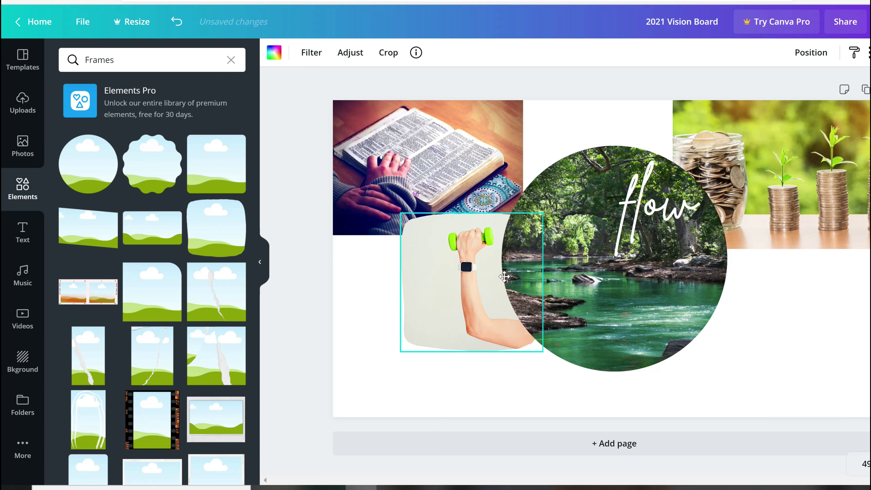
{"action": "left_click_drag", "start_coordinate": [542, 214], "coordinate": [803, 295]}
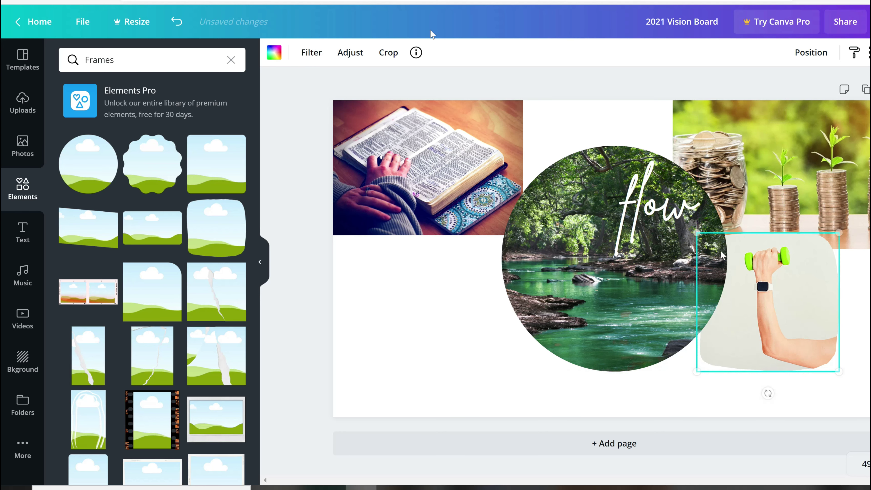
{"action": "left_click", "coordinate": [373, 72]}
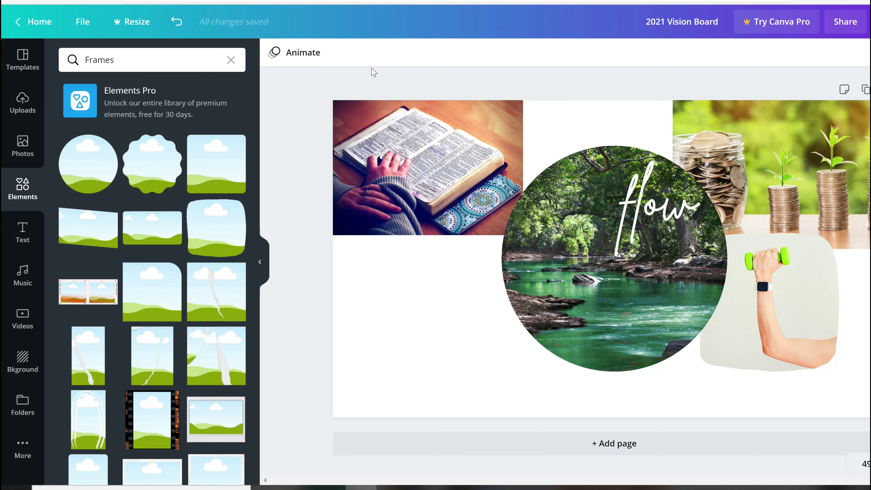
Paste the copied smiling flower photo, undo its drop into the circle frame and place it in the page's lower left corner.
{"action": "left_click", "coordinate": [772, 382]}
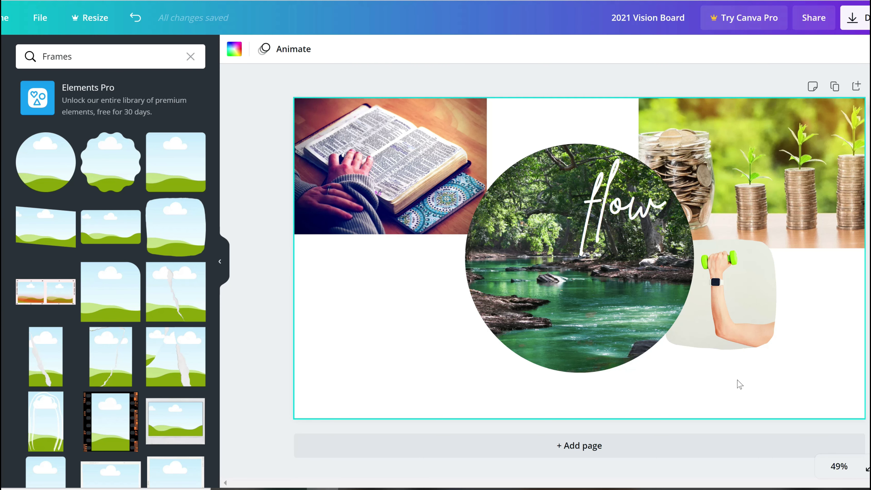
{"action": "key", "text": "ctrl+v"}
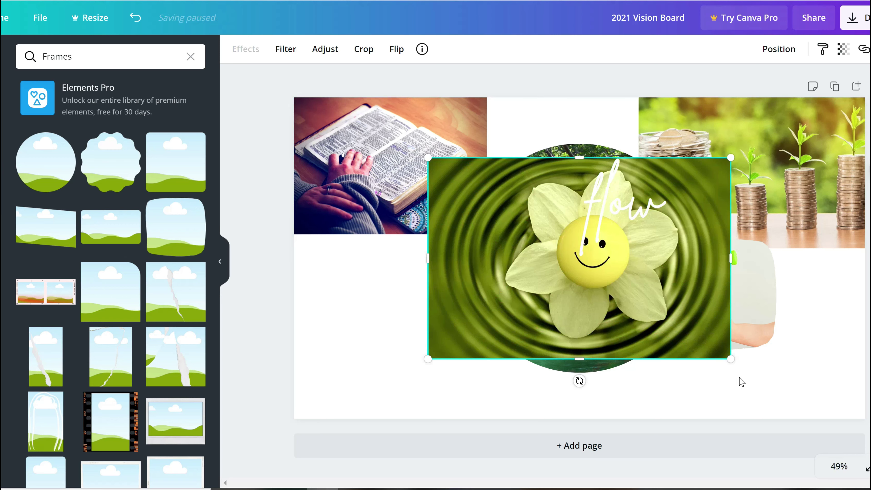
{"action": "left_click_drag", "start_coordinate": [614, 292], "coordinate": [494, 313]}
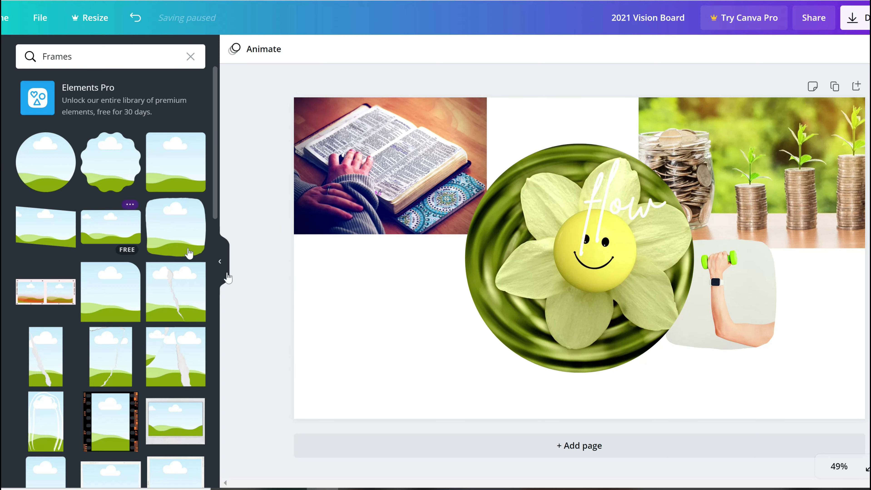
{"action": "left_click", "coordinate": [134, 20]}
{"action": "left_click_drag", "start_coordinate": [399, 346], "coordinate": [264, 391]}
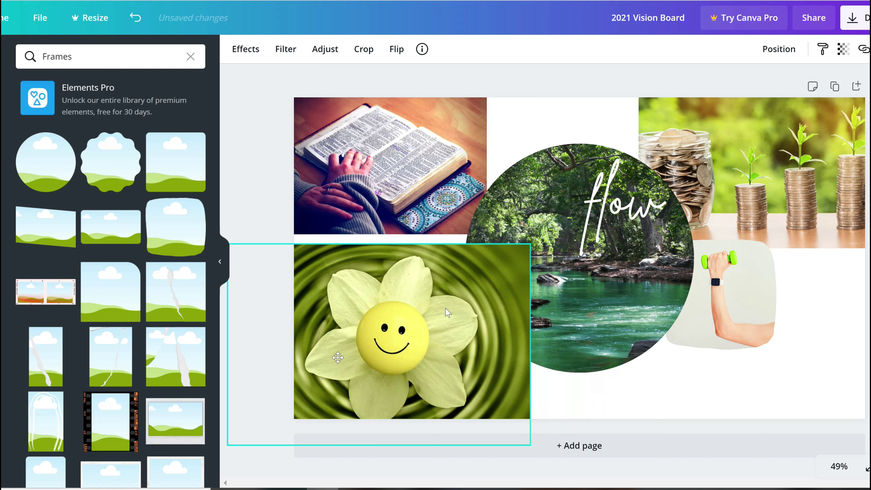
Shrink the flower photo and place it at the page's right edge, directly beneath the coin jar photo.
{"action": "left_click_drag", "start_coordinate": [530, 244], "coordinate": [860, 286]}
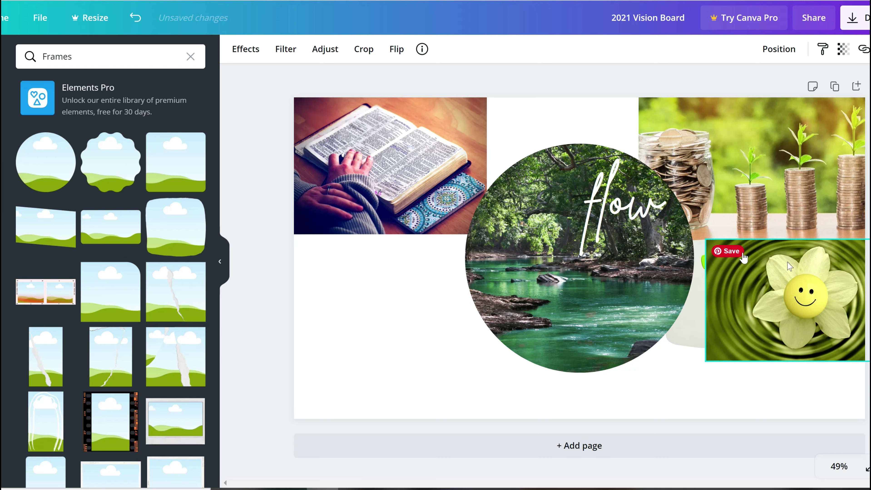
{"action": "left_click_drag", "start_coordinate": [740, 246], "coordinate": [796, 282]}
{"action": "left_click_drag", "start_coordinate": [834, 314], "coordinate": [825, 288]}
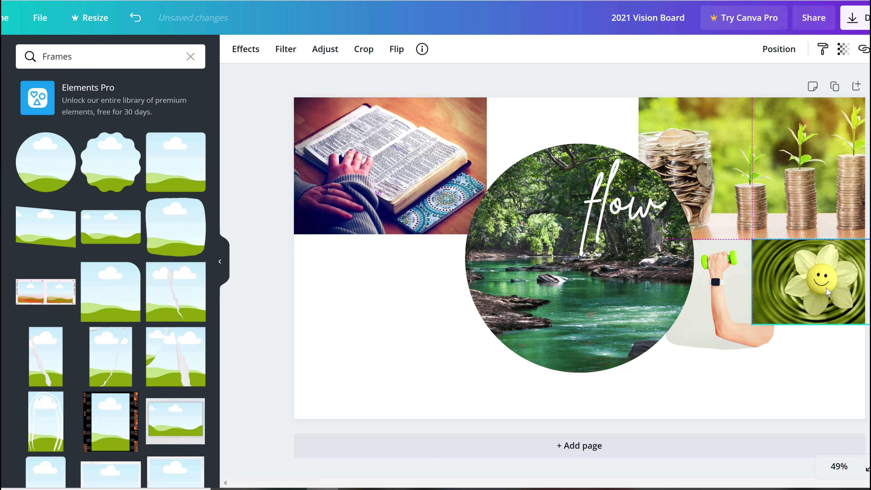
Crop the flower photo's sides close to the petals and enlarge it to about 404 × 372 beside the framed arm photo.
{"action": "left_click", "coordinate": [372, 54]}
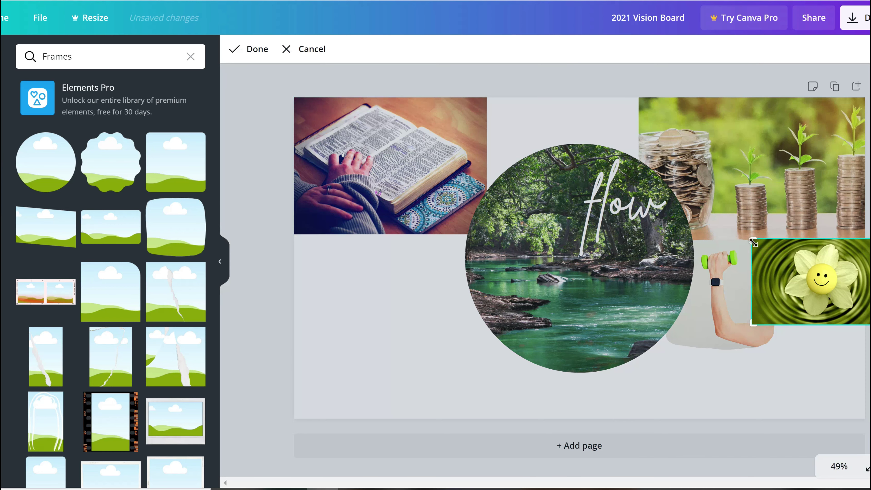
{"action": "left_click_drag", "start_coordinate": [754, 242], "coordinate": [787, 246]}
{"action": "left_click_drag", "start_coordinate": [870, 325], "coordinate": [866, 324]}
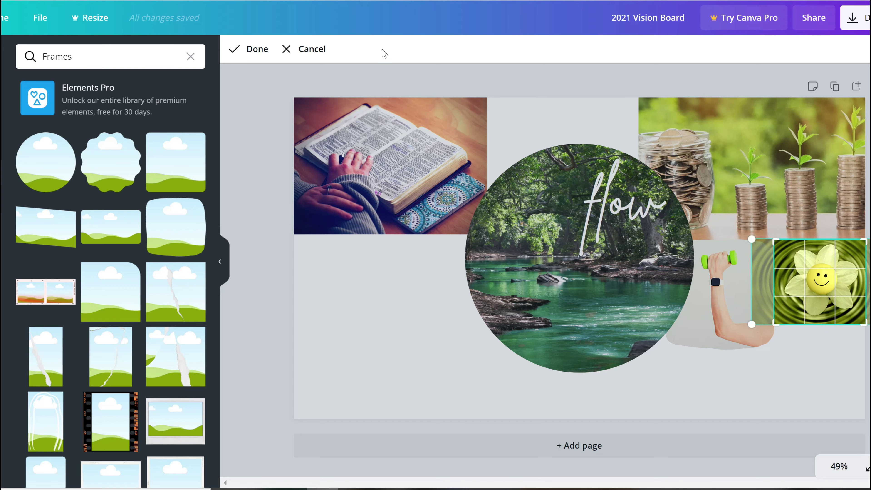
{"action": "key", "text": "Return"}
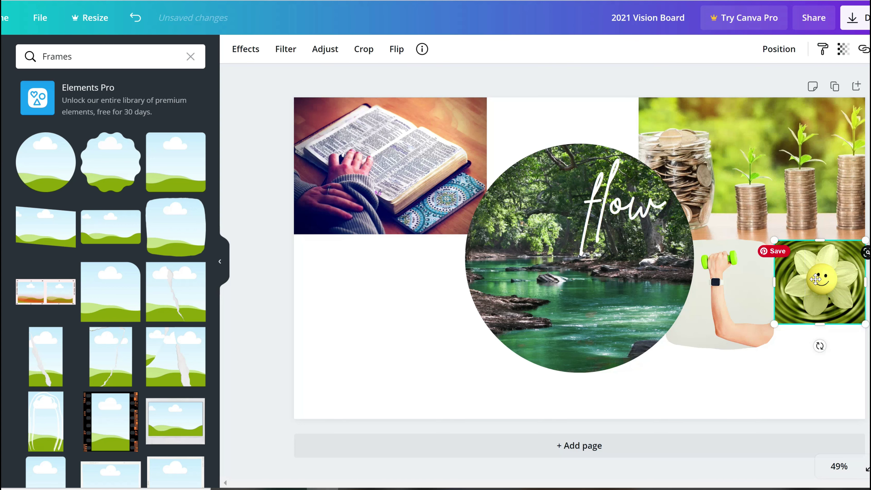
{"action": "left_click_drag", "start_coordinate": [829, 283], "coordinate": [818, 282]}
{"action": "left_click_drag", "start_coordinate": [857, 326], "coordinate": [870, 349]}
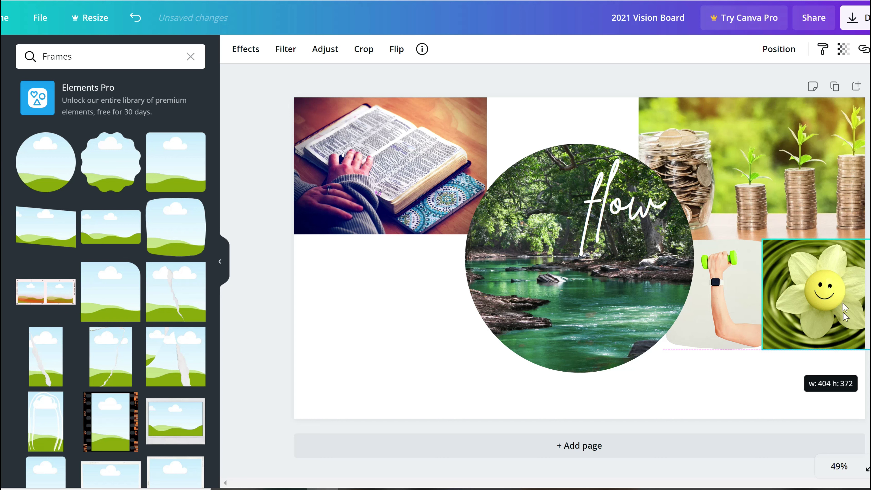
Move the flower photo left over the framed arm photo's edge, try it one layer backward and bring it forward again.
{"action": "left_click_drag", "start_coordinate": [836, 299], "coordinate": [827, 299]}
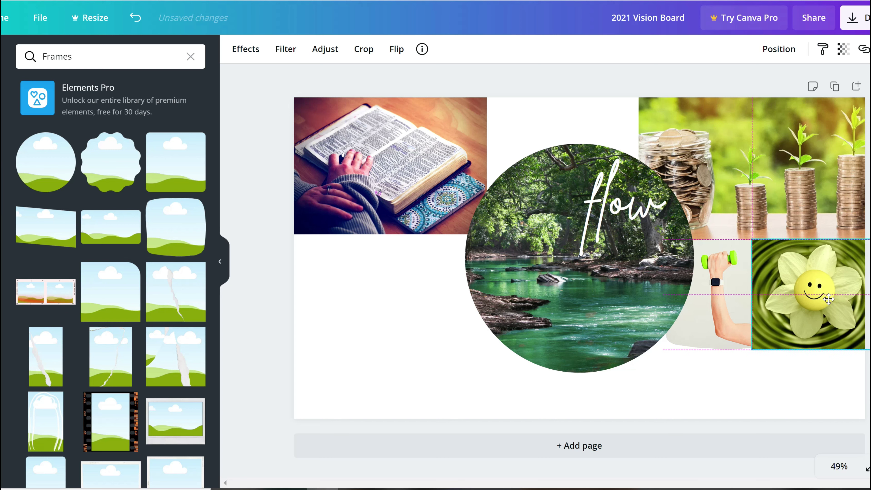
{"action": "left_click", "coordinate": [783, 48]}
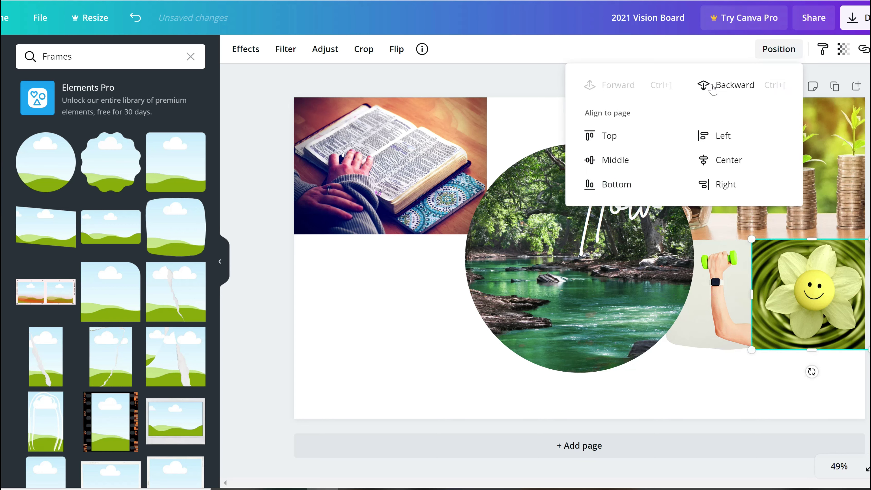
{"action": "left_click", "coordinate": [716, 86]}
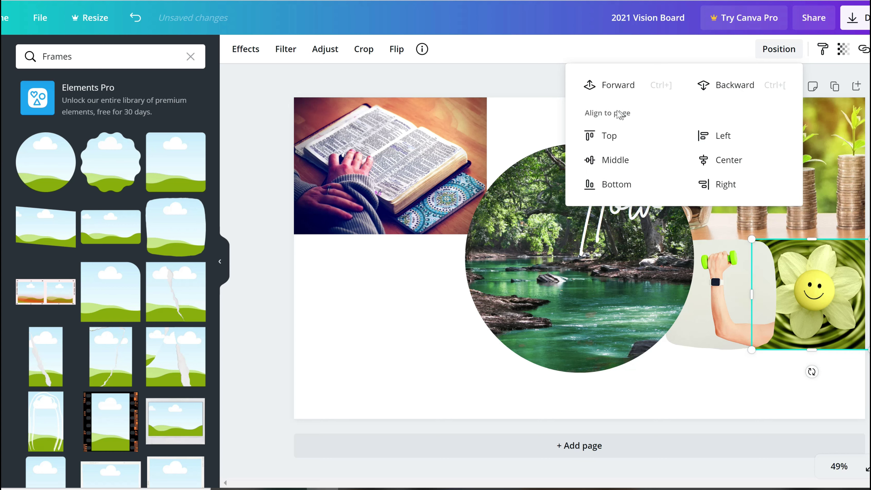
{"action": "left_click", "coordinate": [614, 85]}
Shift the framed arm photo slightly left, partly behind the river circle and the flower photo.
{"action": "left_click", "coordinate": [725, 322]}
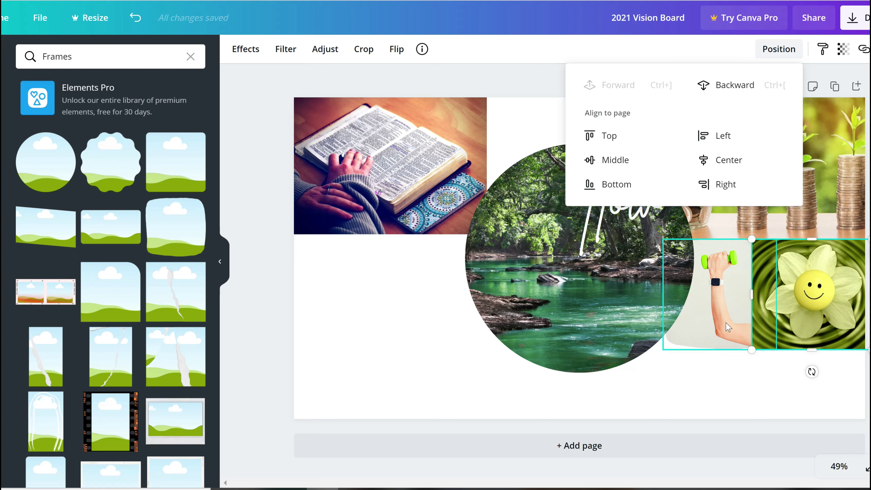
{"action": "left_click_drag", "start_coordinate": [720, 323], "coordinate": [722, 322]}
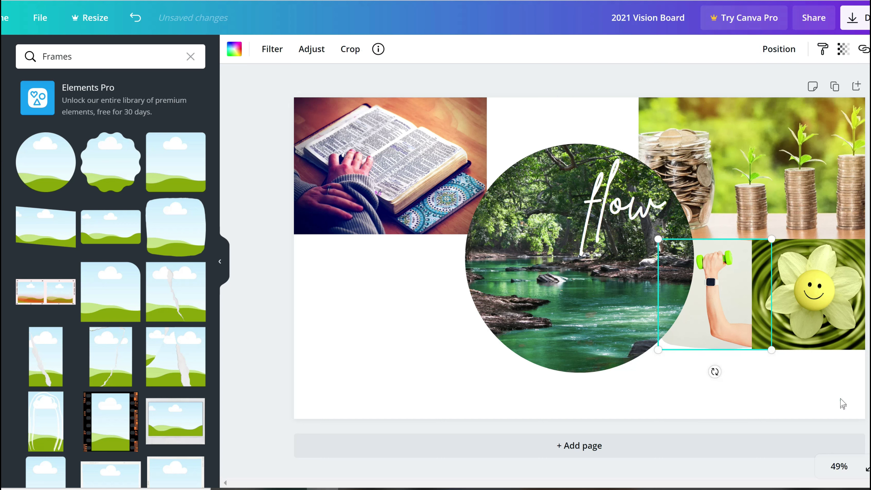
{"action": "left_click", "coordinate": [714, 370]}
Try the Dare, Peony, Retro, Whimsical, Selfie and Solar filters on the flower photo, and settle on Afterglow.
{"action": "left_click", "coordinate": [835, 299]}
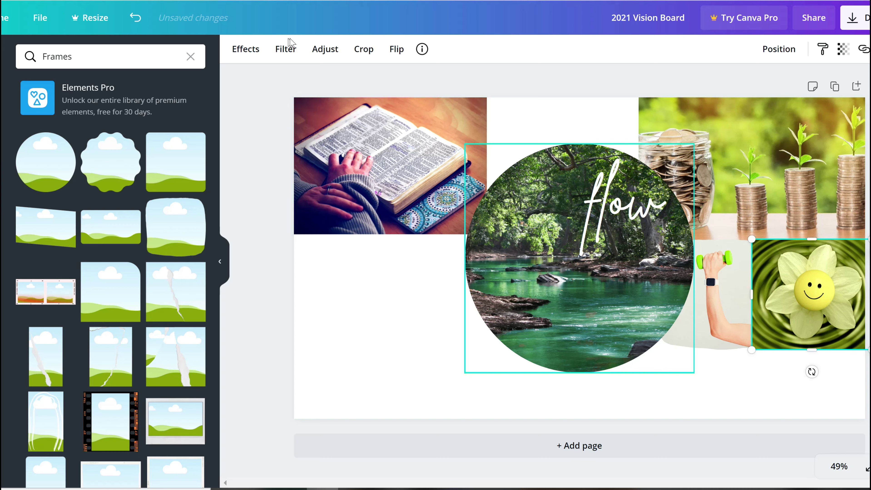
{"action": "left_click", "coordinate": [321, 53]}
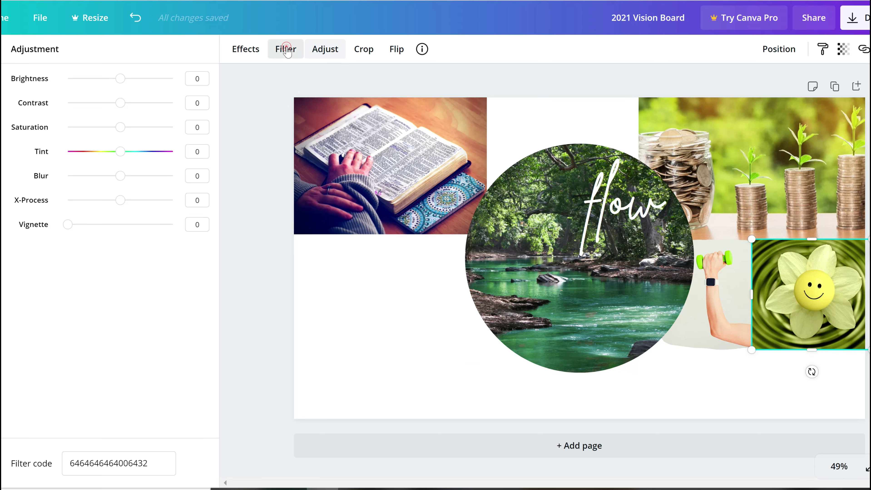
{"action": "left_click", "coordinate": [287, 51]}
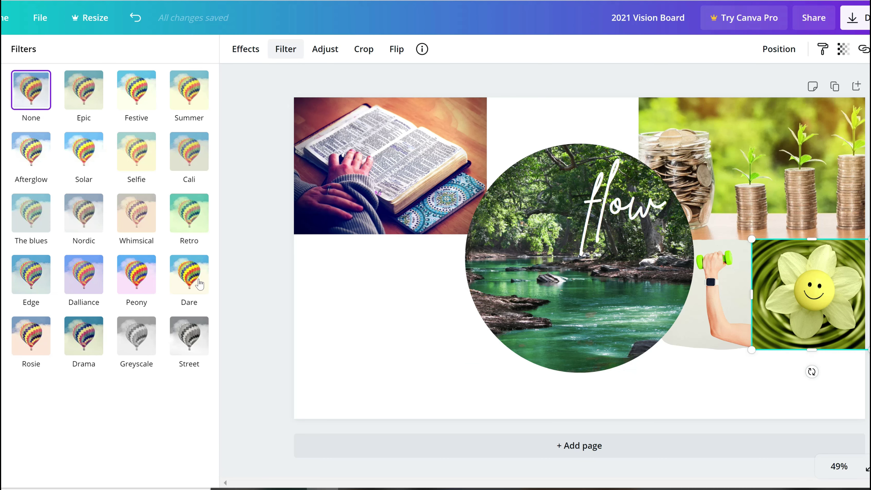
{"action": "left_click", "coordinate": [188, 287]}
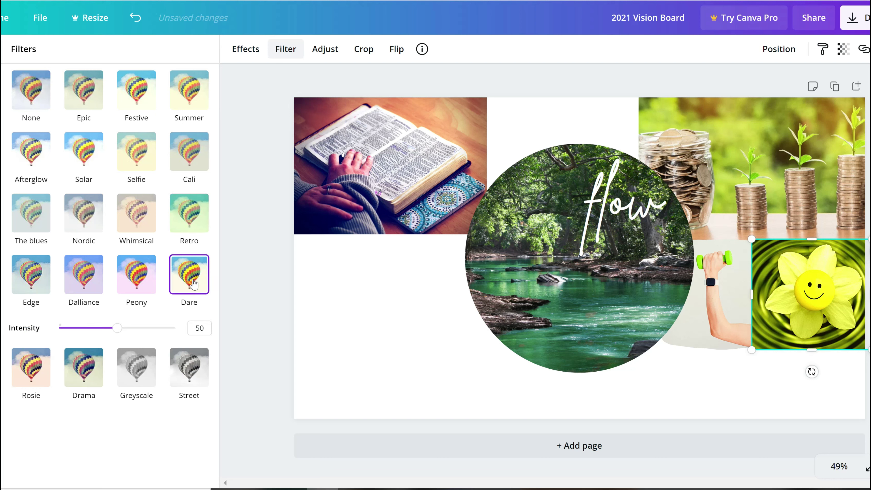
{"action": "left_click", "coordinate": [137, 281]}
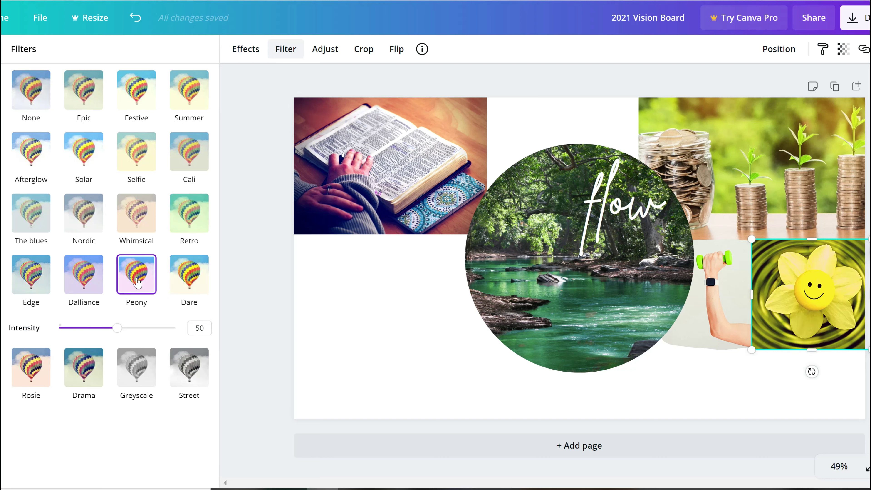
{"action": "left_click", "coordinate": [188, 212]}
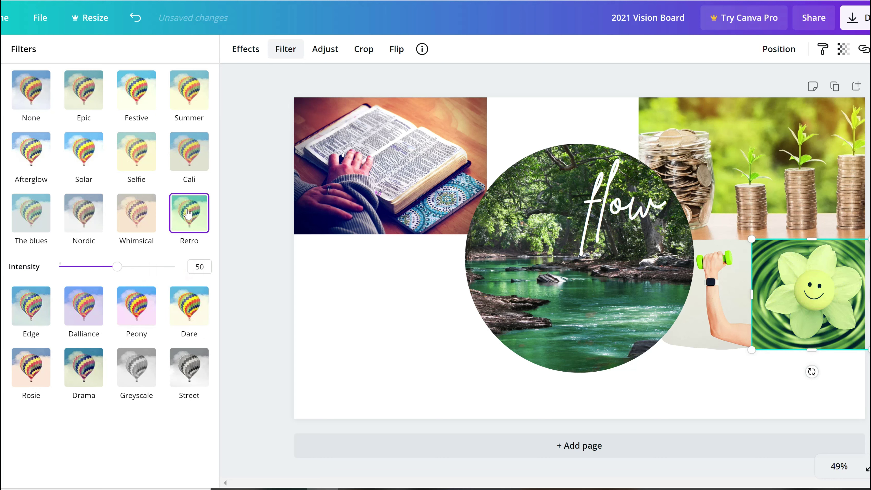
{"action": "left_click", "coordinate": [135, 217]}
{"action": "left_click", "coordinate": [147, 146]}
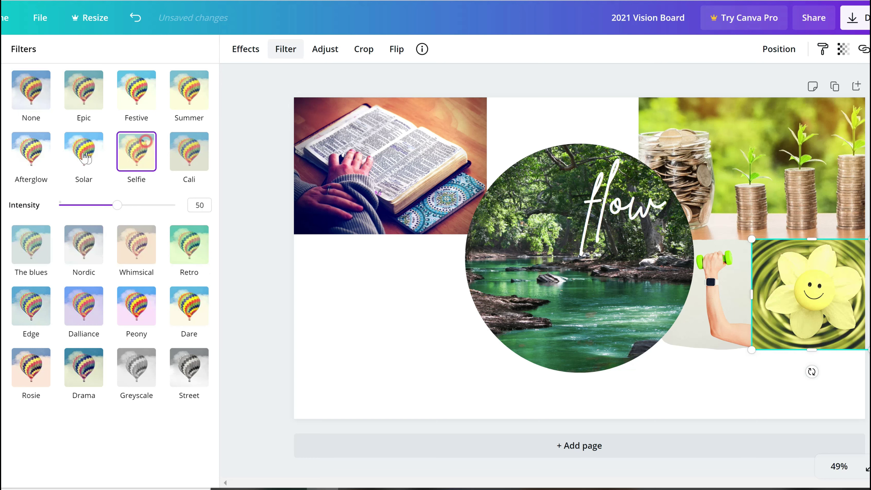
{"action": "left_click", "coordinate": [83, 155]}
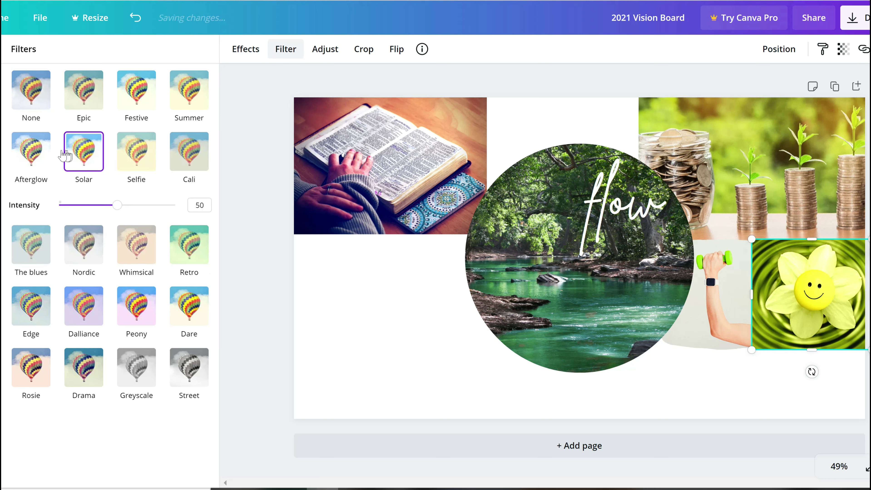
{"action": "left_click", "coordinate": [38, 157]}
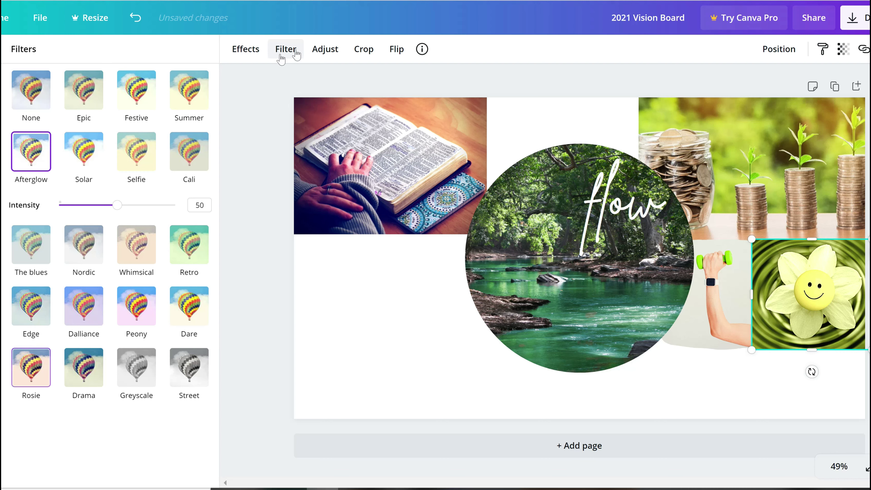
Try shifting the flower photo's tint toward the low end of its range.
{"action": "left_click", "coordinate": [325, 49]}
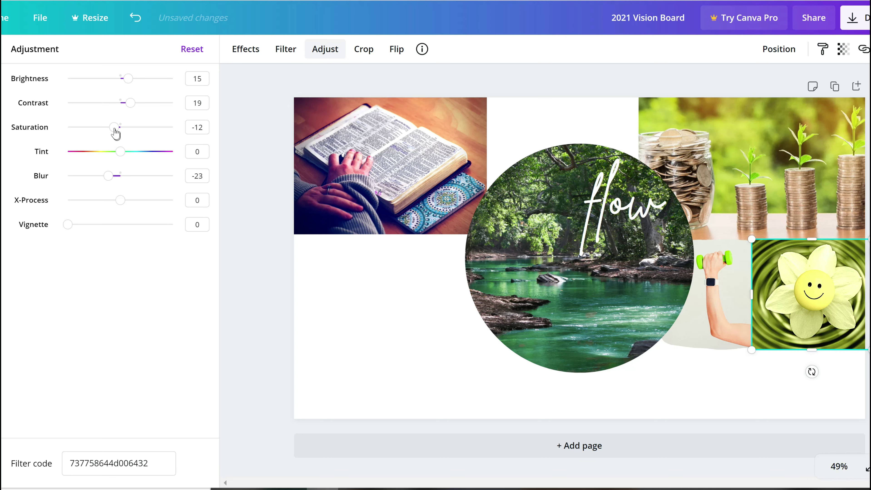
{"action": "left_click_drag", "start_coordinate": [121, 152], "coordinate": [80, 158]}
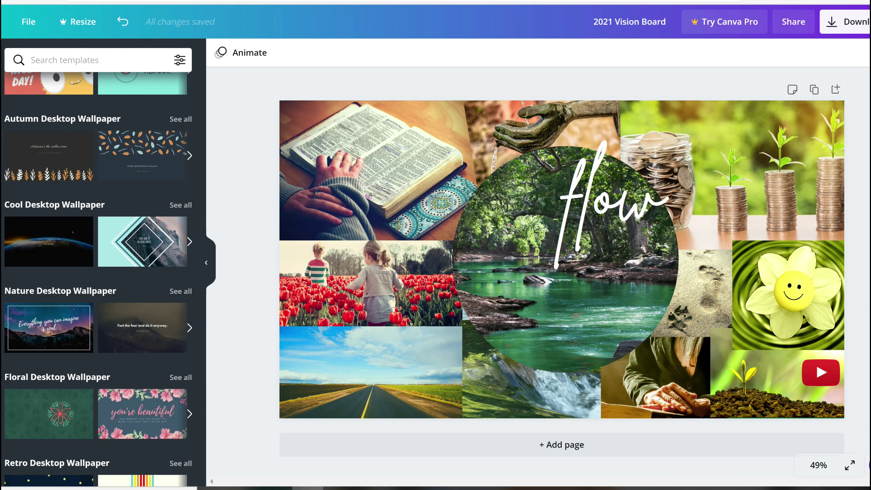